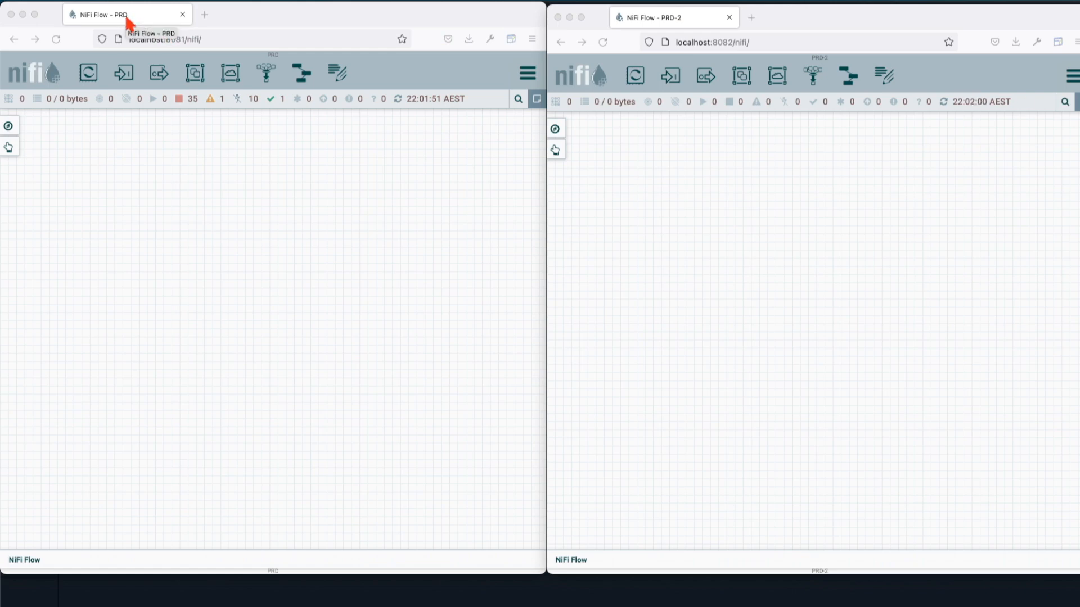
Step: Add an input port named "IN Client" to the PRD-2 canvas and place it near the canvas's upper edge
{"action": "left_click", "coordinate": [711, 186]}
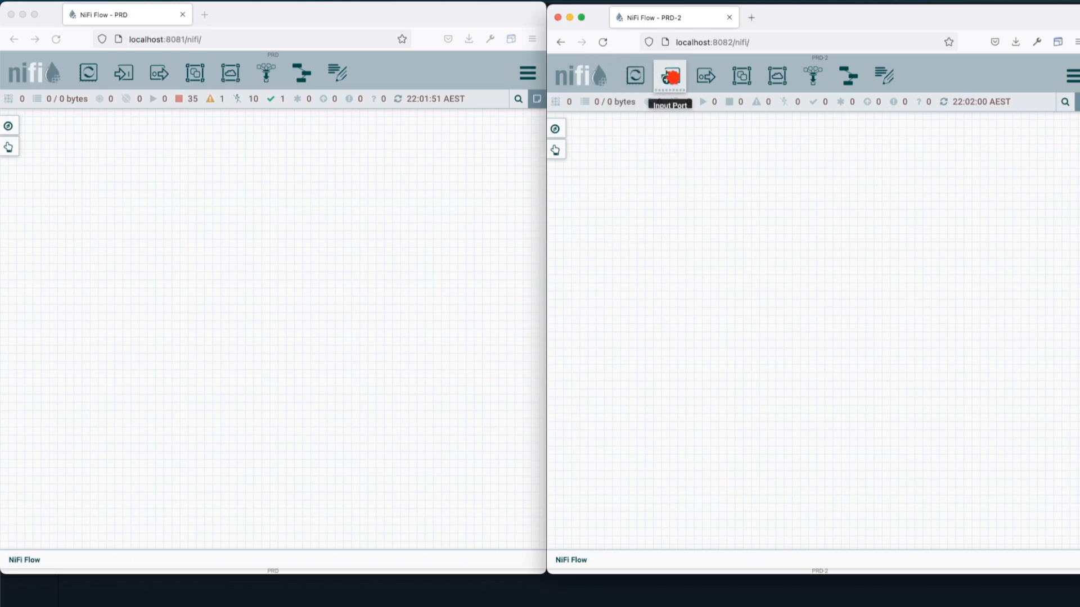
{"action": "left_click_drag", "start_coordinate": [671, 77], "coordinate": [737, 236]}
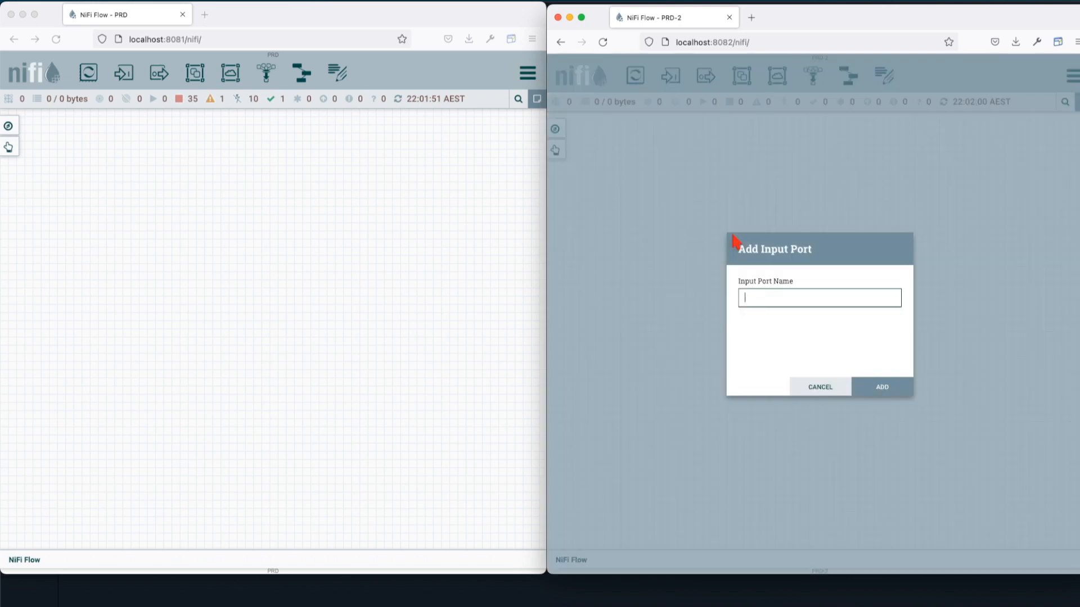
{"action": "type", "text": "IN Client"}
{"action": "key", "text": "Return"}
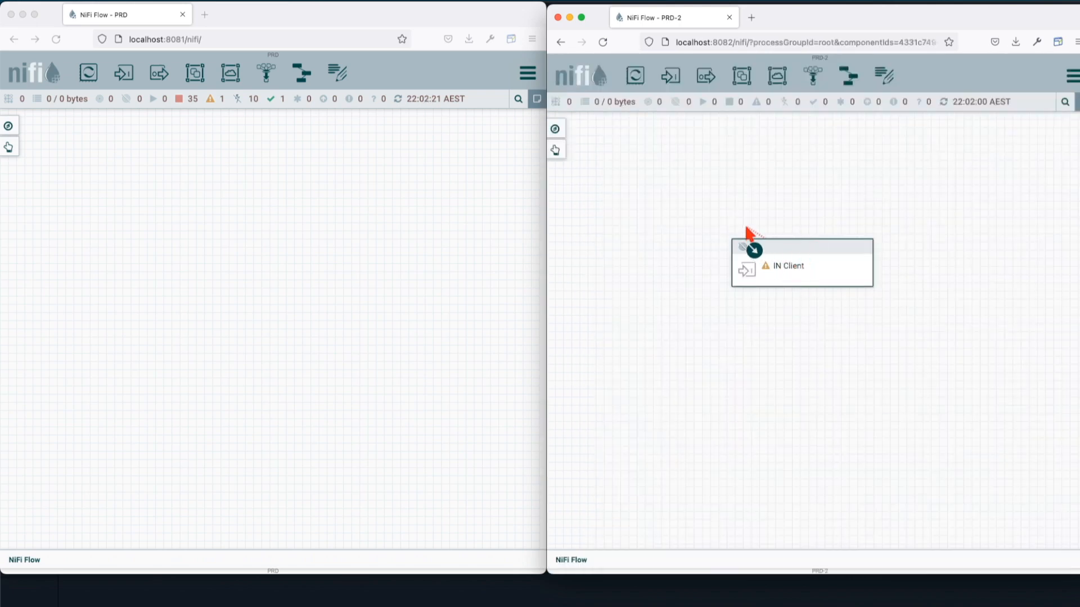
{"action": "left_click_drag", "start_coordinate": [802, 265], "coordinate": [703, 225]}
Step: Add a LogAttribute processor beside the IN Client port and connect the port to it
{"action": "left_click_drag", "start_coordinate": [635, 76], "coordinate": [829, 213]}
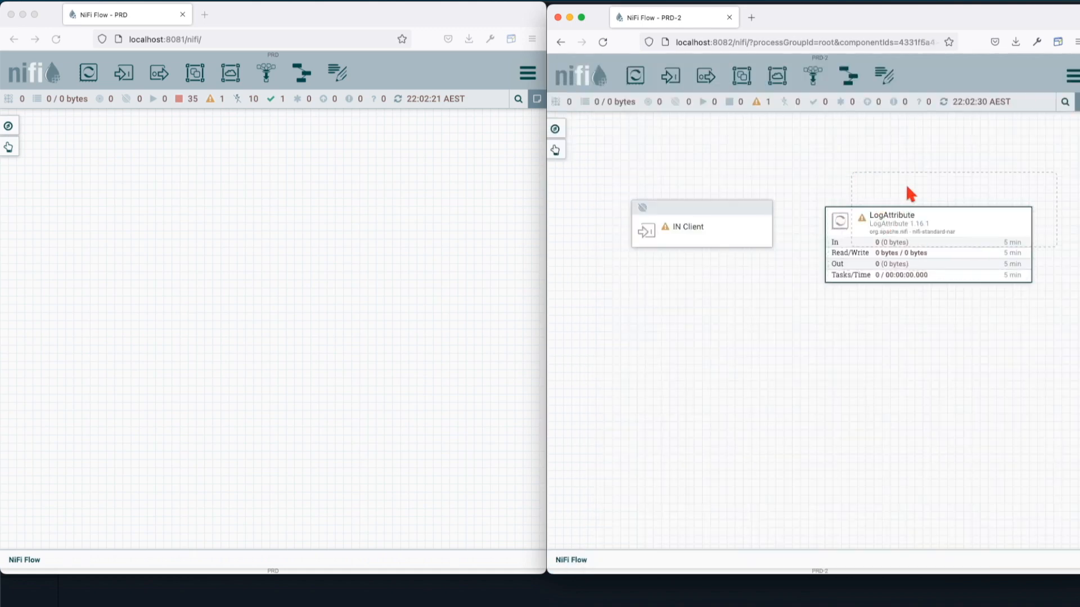
{"action": "left_click_drag", "start_coordinate": [703, 229], "coordinate": [912, 221]}
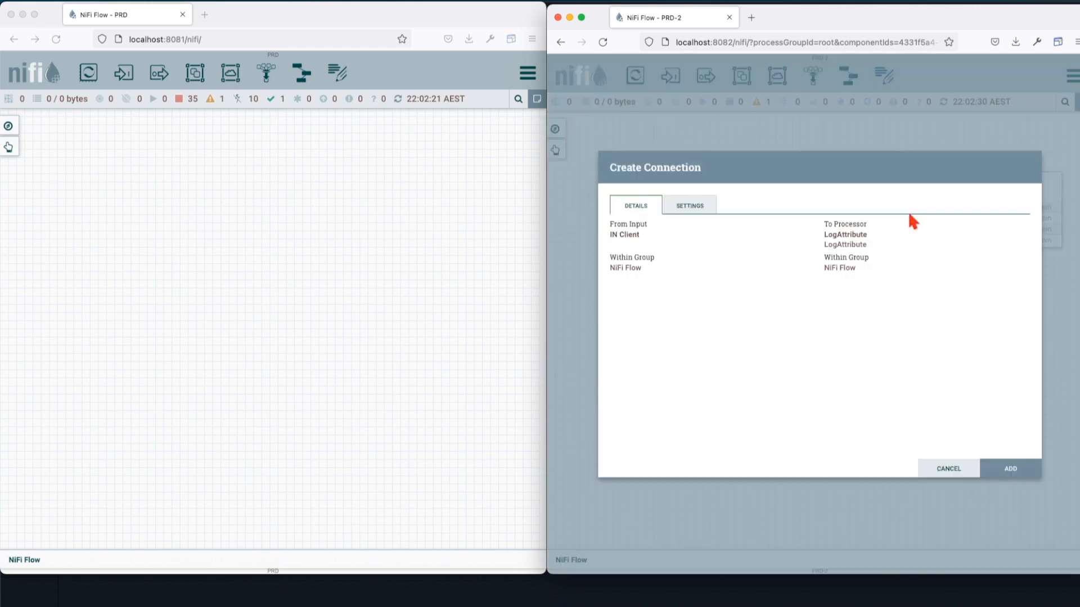
{"action": "left_click", "coordinate": [1006, 468]}
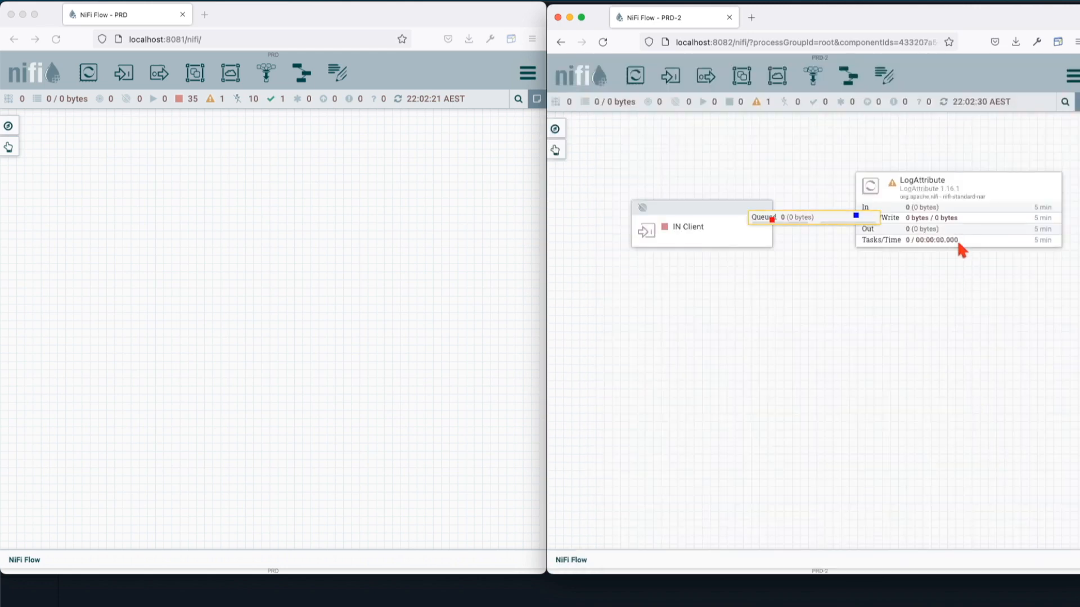
Step: Disable the LogAttribute processor on the PRD-2 canvas
{"action": "right_click", "coordinate": [949, 226]}
{"action": "left_click", "coordinate": [981, 246]}
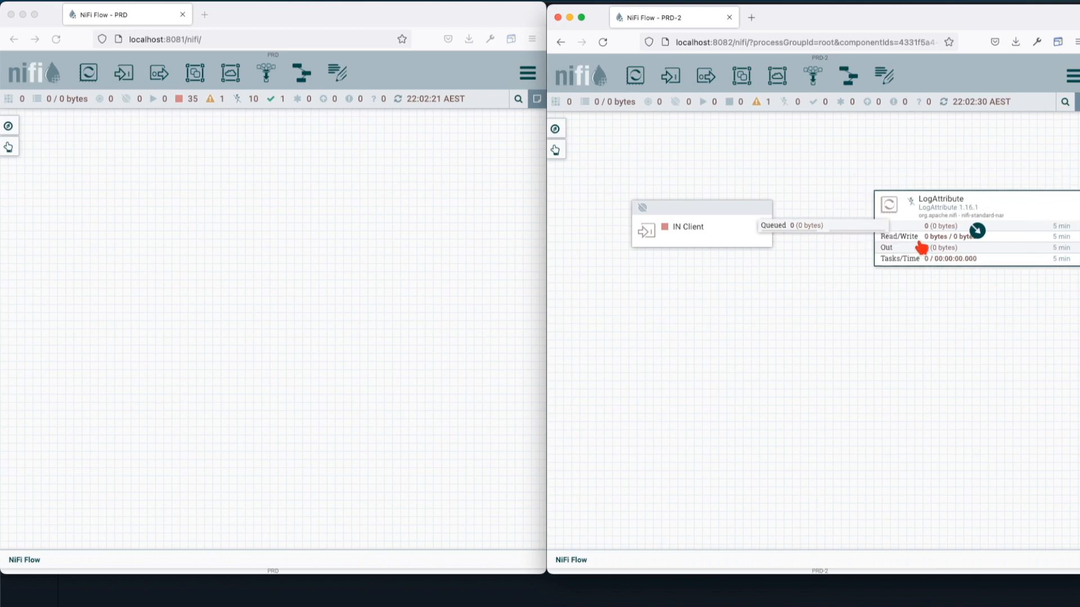
Step: Add a GenerateFlowFile processor to the PRD canvas
{"action": "left_click", "coordinate": [135, 134]}
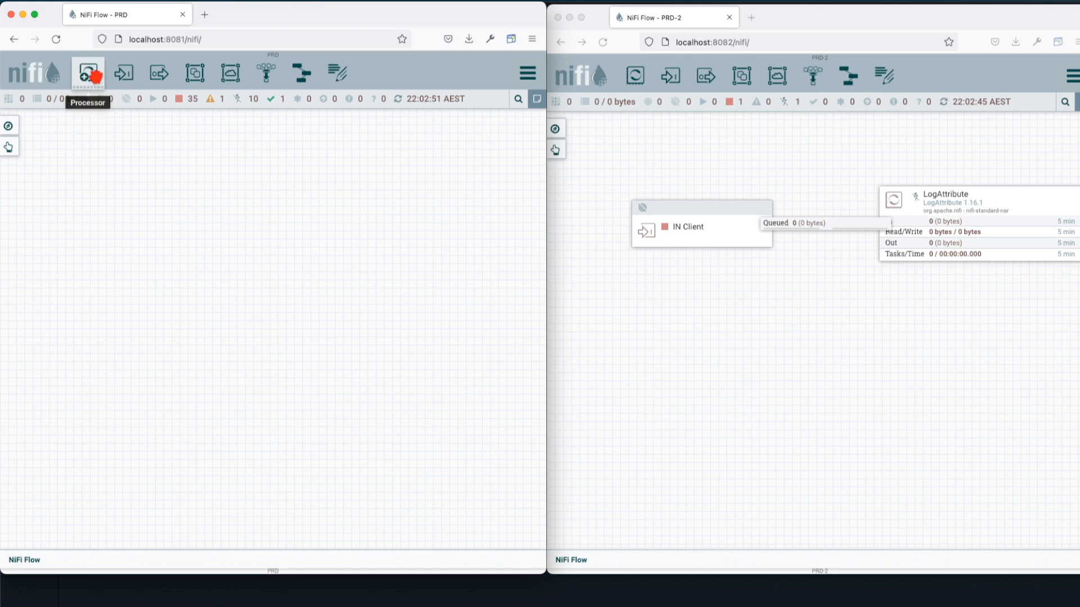
{"action": "left_click_drag", "start_coordinate": [88, 73], "coordinate": [120, 221]}
{"action": "type", "text": "generate"}
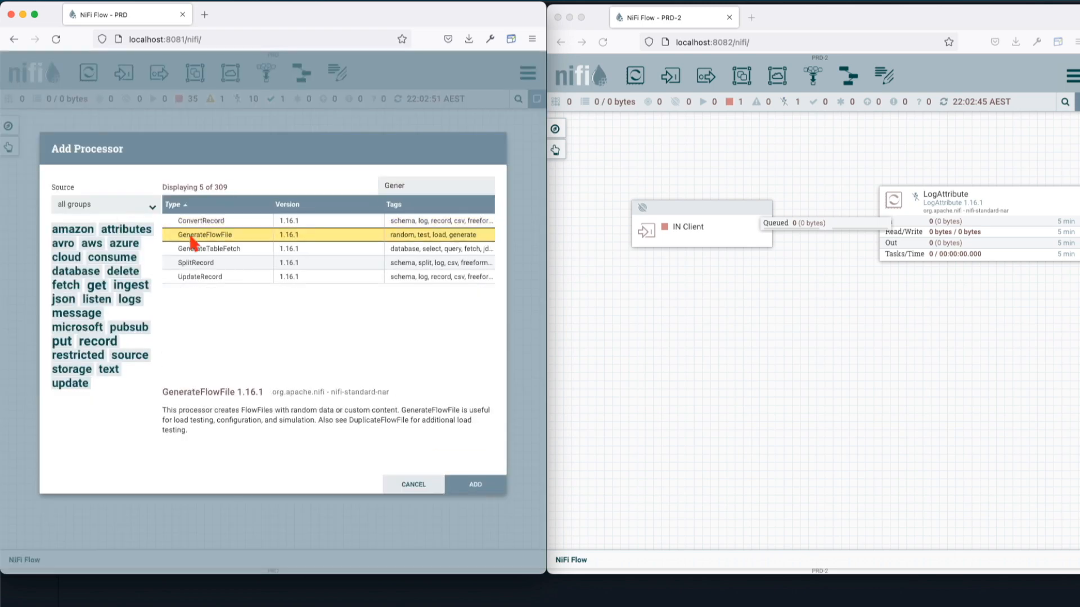
{"action": "double_click", "coordinate": [186, 235]}
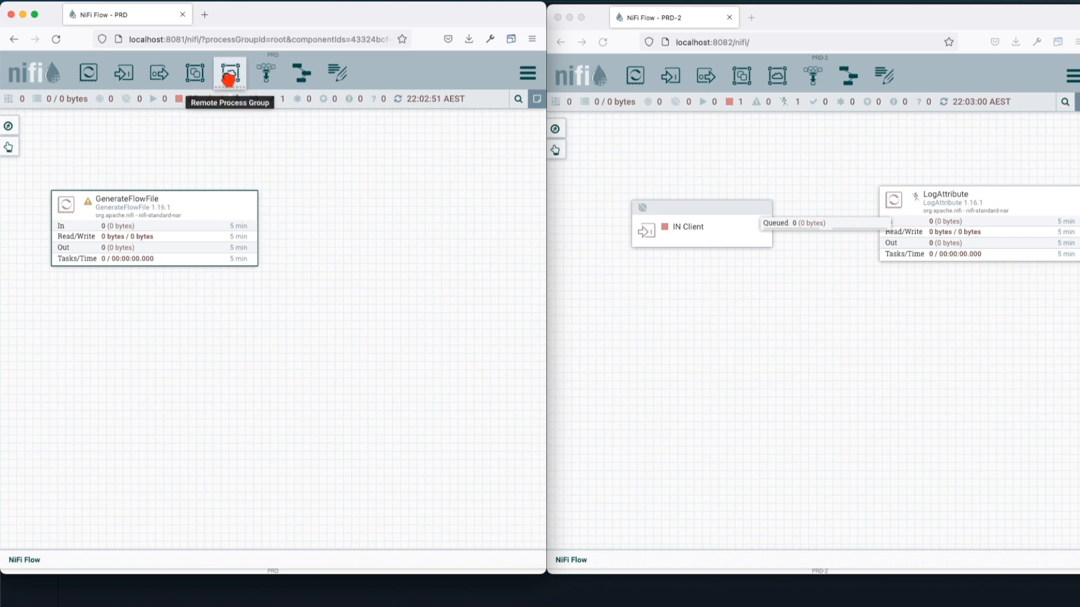
{"action": "left_click_drag", "start_coordinate": [228, 79], "coordinate": [307, 208]}
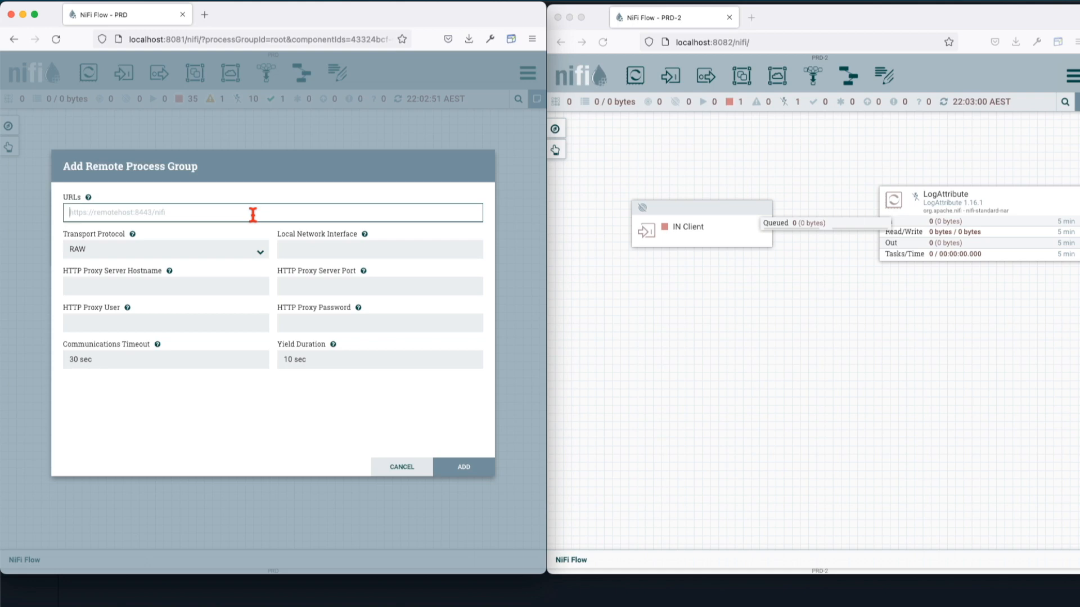
{"action": "type", "text": "http://"}
{"action": "left_click_drag", "start_coordinate": [676, 40], "coordinate": [733, 41]}
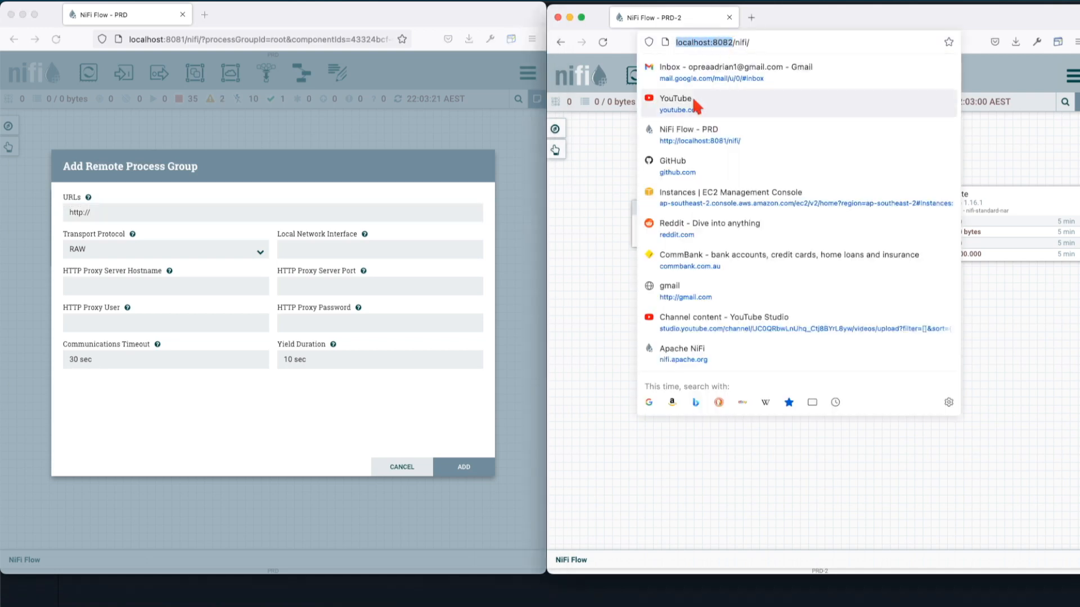
{"action": "key", "text": "super+c"}
{"action": "left_click", "coordinate": [140, 212]}
{"action": "key", "text": "super+v"}
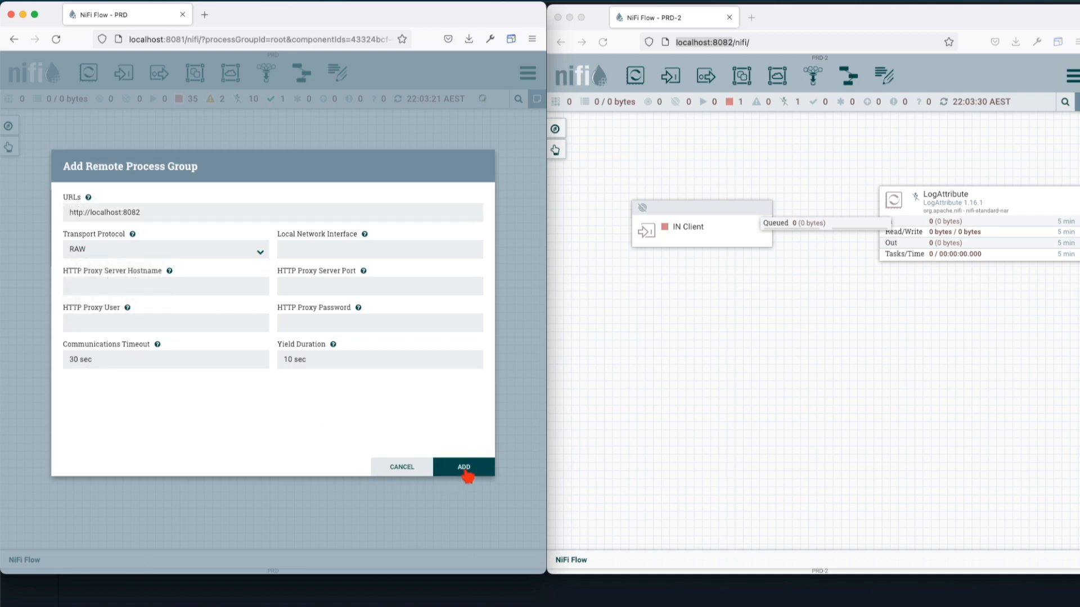
{"action": "left_click", "coordinate": [465, 470]}
Step: Check which input ports the remote process group offers for a GenerateFlowFile connection, without creating the connection
{"action": "mouse_move", "coordinate": [165, 271]}
{"action": "left_click_drag", "start_coordinate": [161, 287], "coordinate": [386, 271]}
{"action": "left_click", "coordinate": [387, 242]}
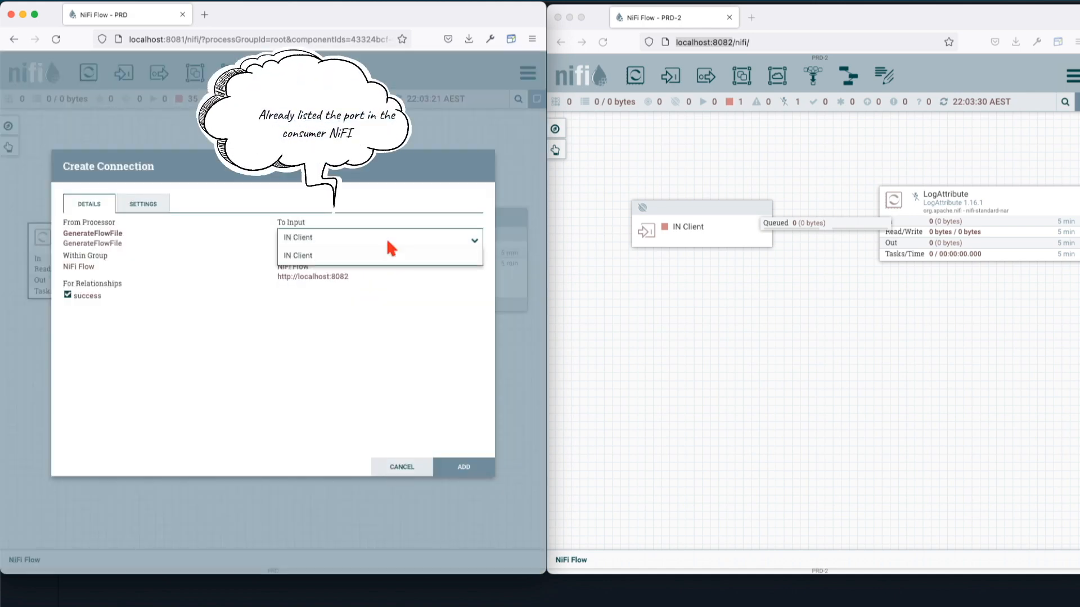
{"action": "left_click", "coordinate": [410, 467]}
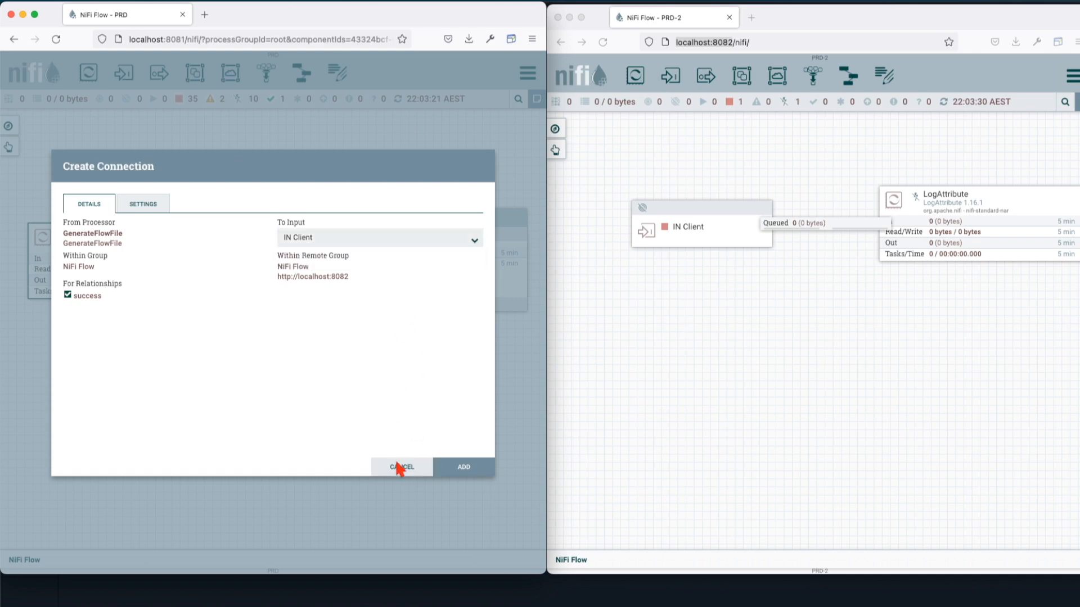
{"action": "left_click", "coordinate": [399, 467]}
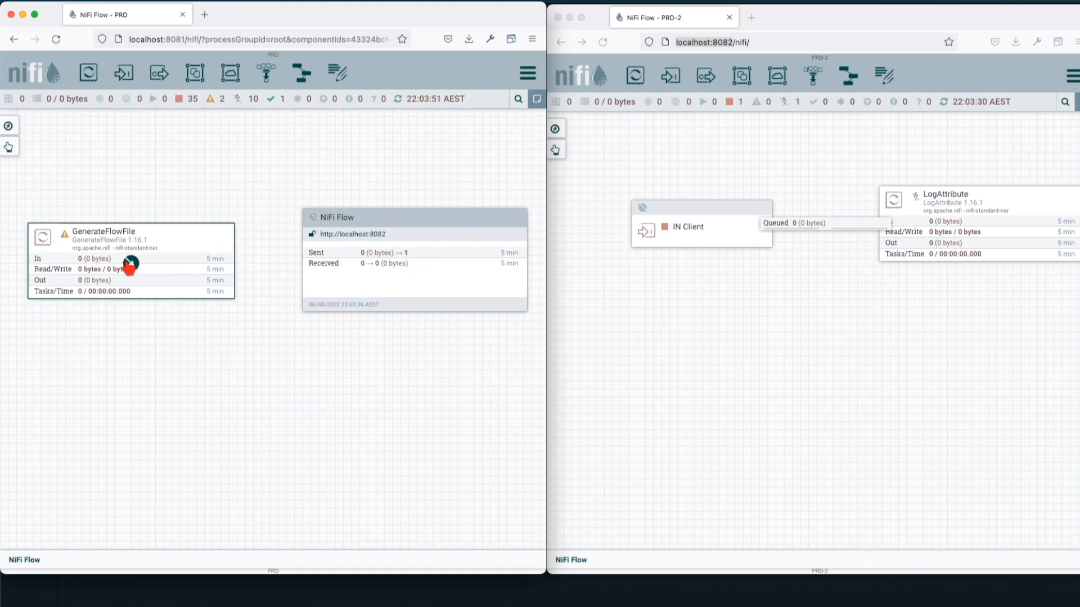
Step: Delete the connection to LogAttribute and the IN Client input port from the PRD-2 canvas
{"action": "left_click", "coordinate": [684, 228]}
{"action": "left_click", "coordinate": [810, 226]}
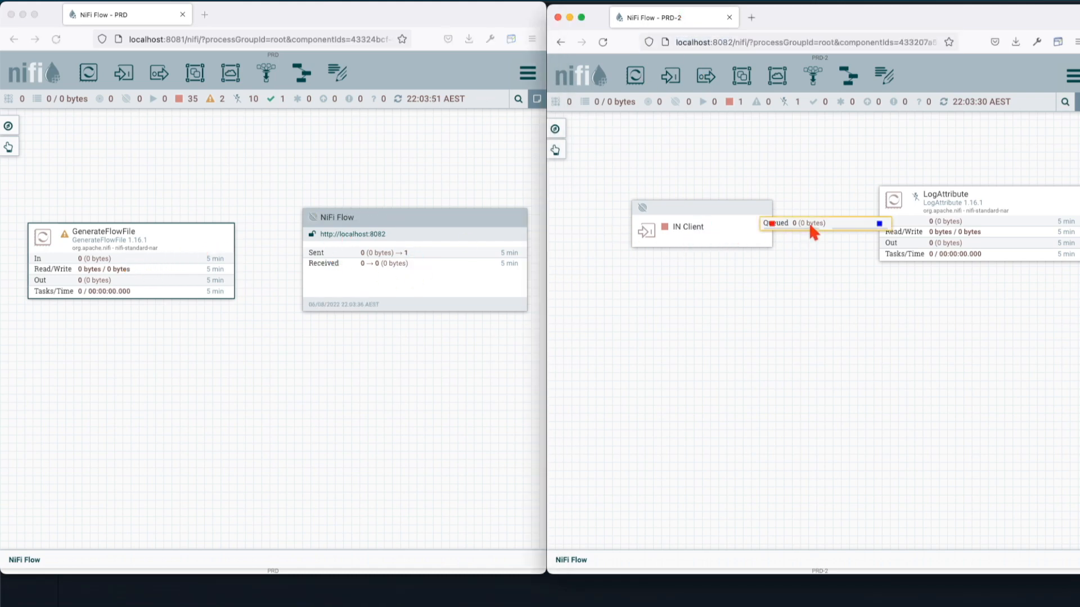
{"action": "key", "text": "Delete"}
{"action": "left_click", "coordinate": [699, 227]}
{"action": "key", "text": "Delete"}
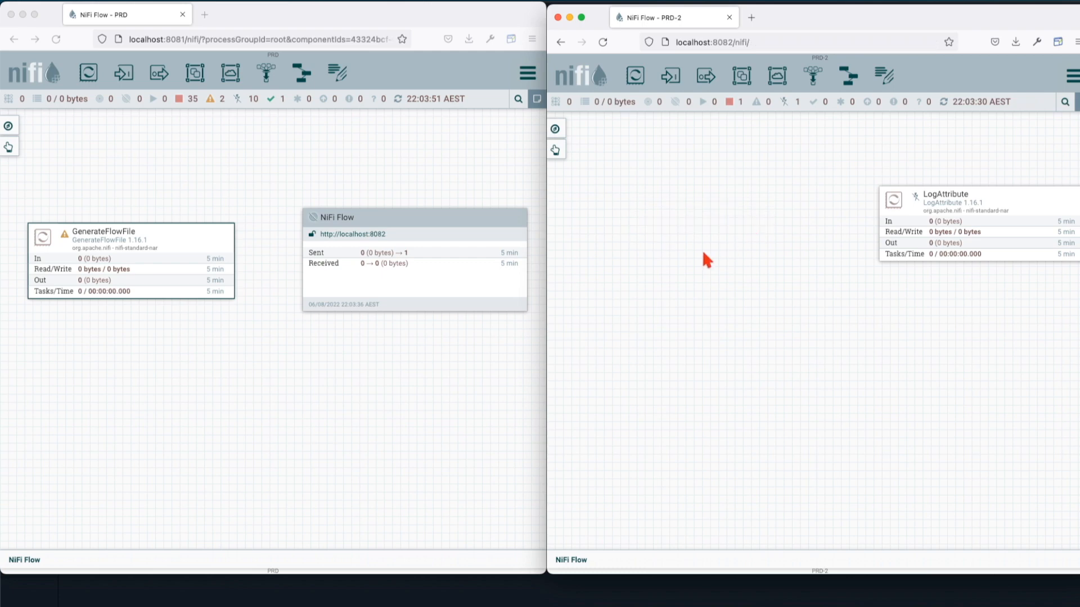
Step: Try to connect GenerateFlowFile to the remote process group on the PRD canvas
{"action": "left_click", "coordinate": [141, 270]}
{"action": "left_click_drag", "start_coordinate": [141, 270], "coordinate": [396, 273]}
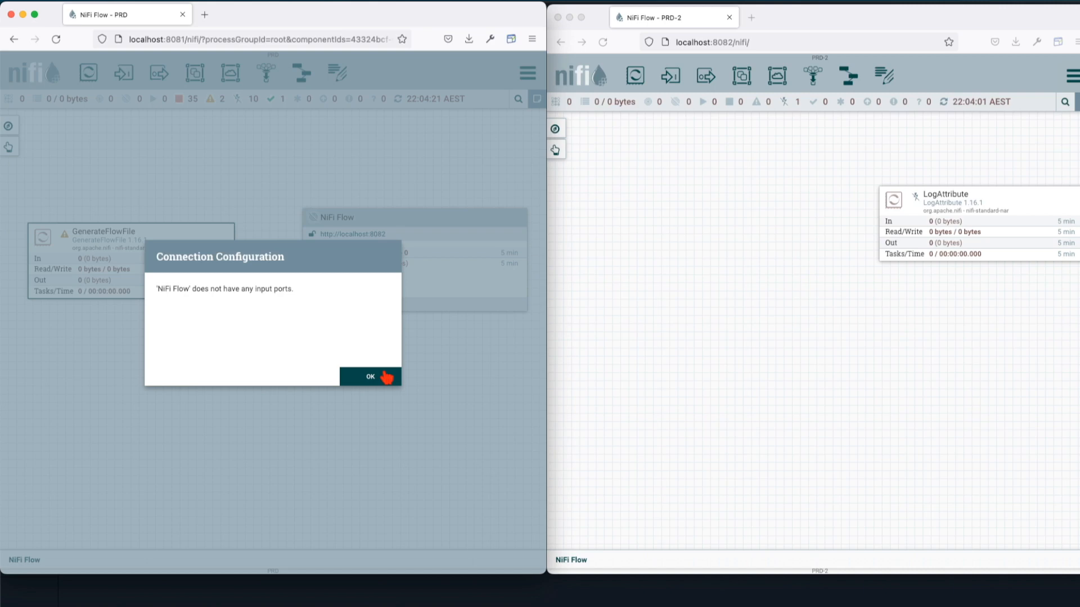
{"action": "left_click", "coordinate": [387, 377]}
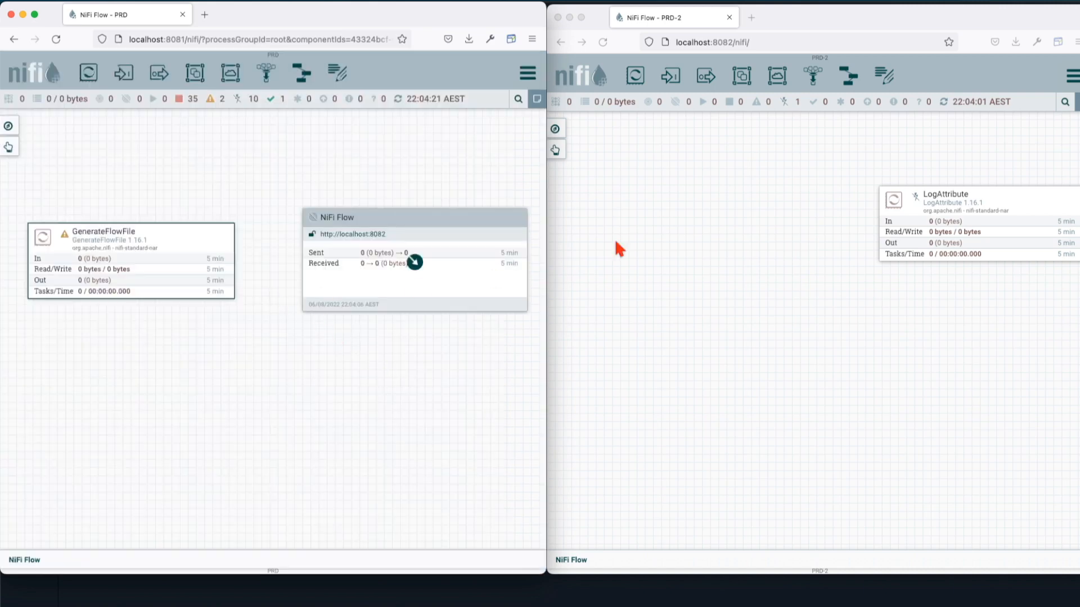
Step: Recreate the input port "IN Client" on the PRD-2 canvas
{"action": "left_click", "coordinate": [664, 80]}
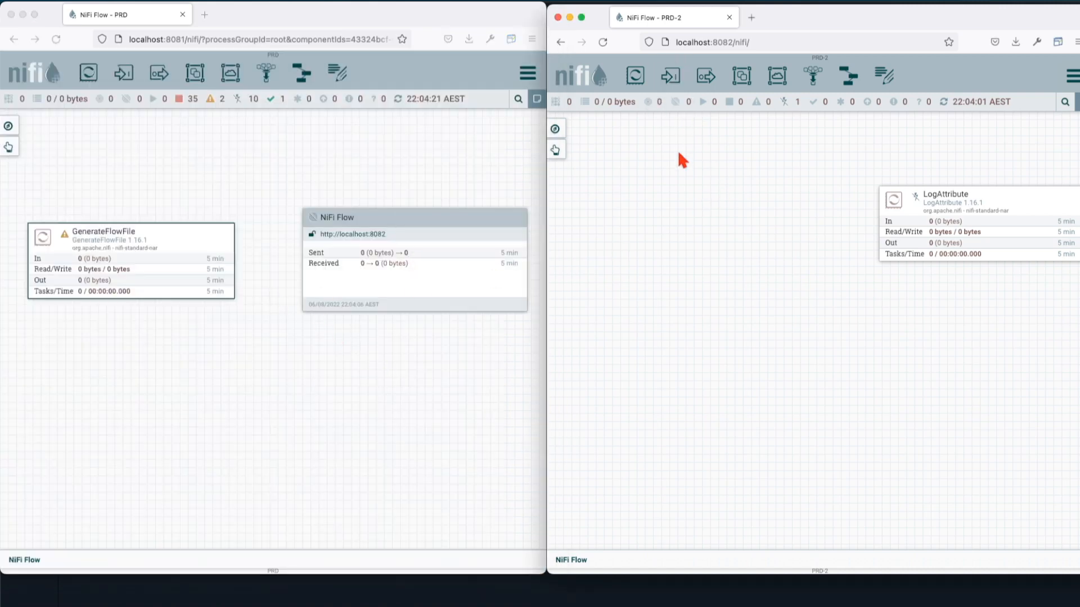
{"action": "left_click_drag", "start_coordinate": [670, 76], "coordinate": [730, 233]}
{"action": "type", "text": "In "}
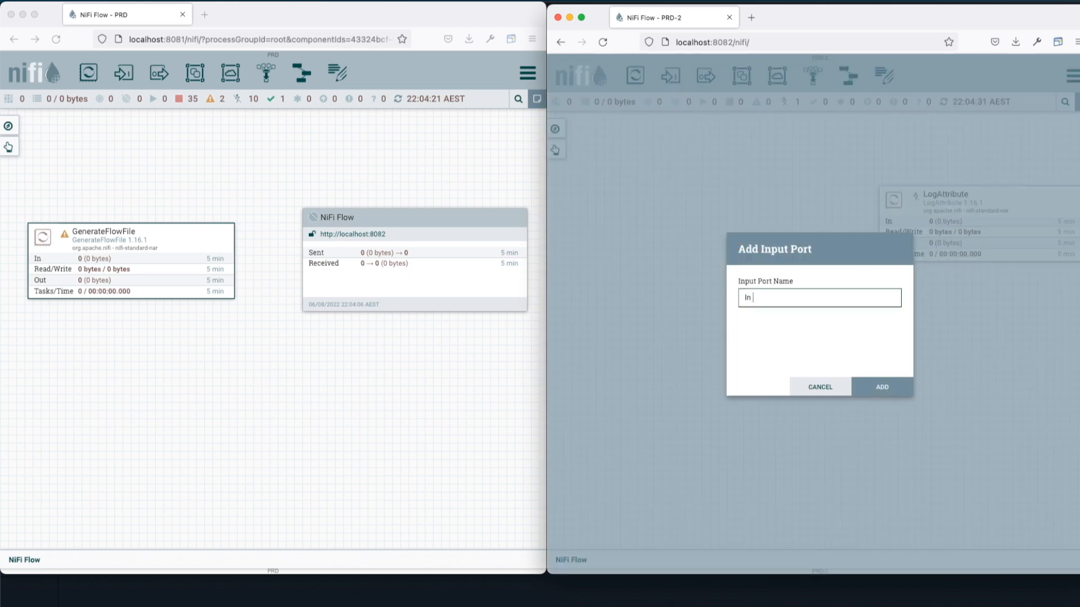
{"action": "type", "text": "IN Client"}
{"action": "key", "text": "Return"}
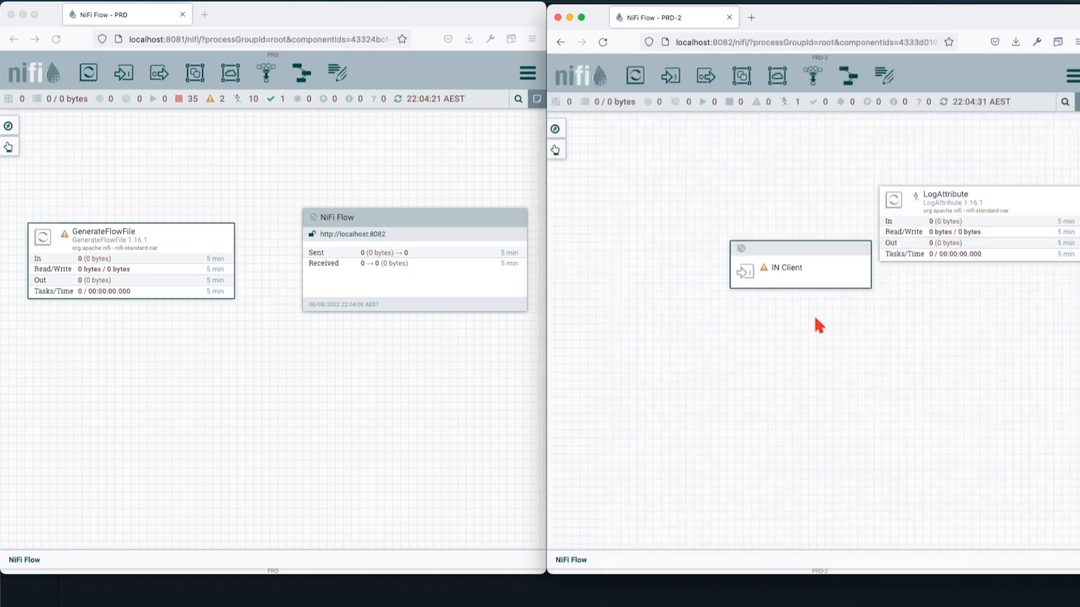
Step: Connect the new IN Client port to LogAttribute and start the port
{"action": "left_click_drag", "start_coordinate": [800, 268], "coordinate": [924, 230]}
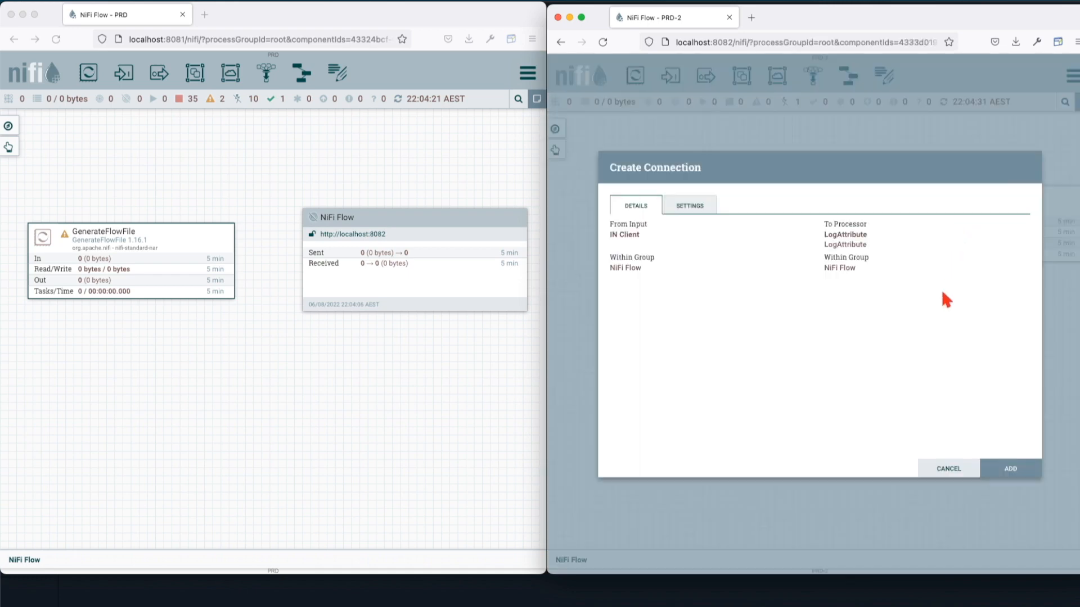
{"action": "left_click", "coordinate": [1012, 469]}
{"action": "right_click", "coordinate": [725, 235]}
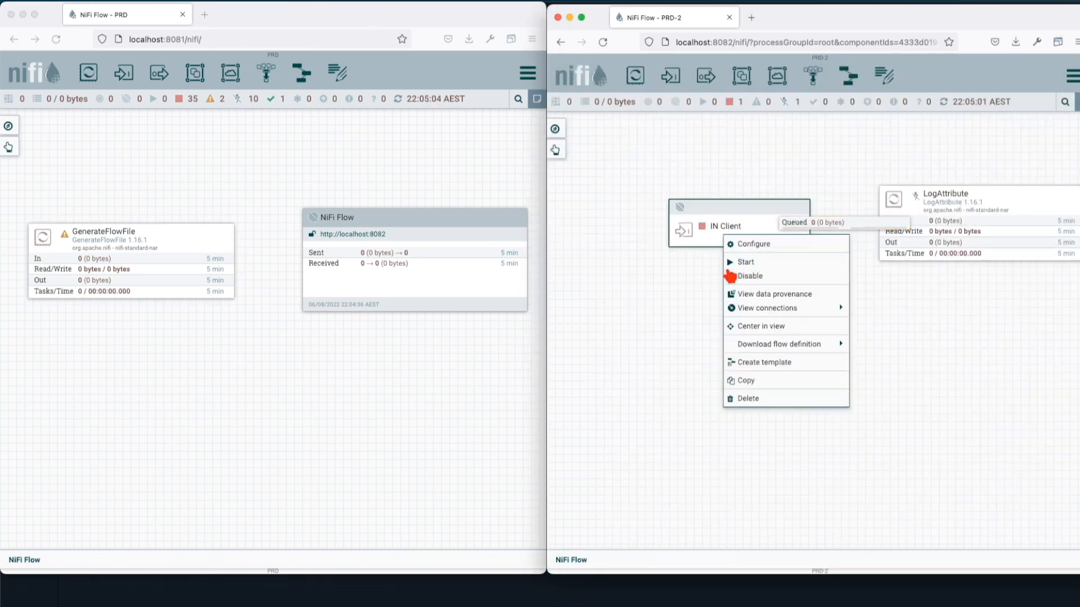
{"action": "left_click", "coordinate": [745, 262]}
{"action": "right_click", "coordinate": [722, 277]}
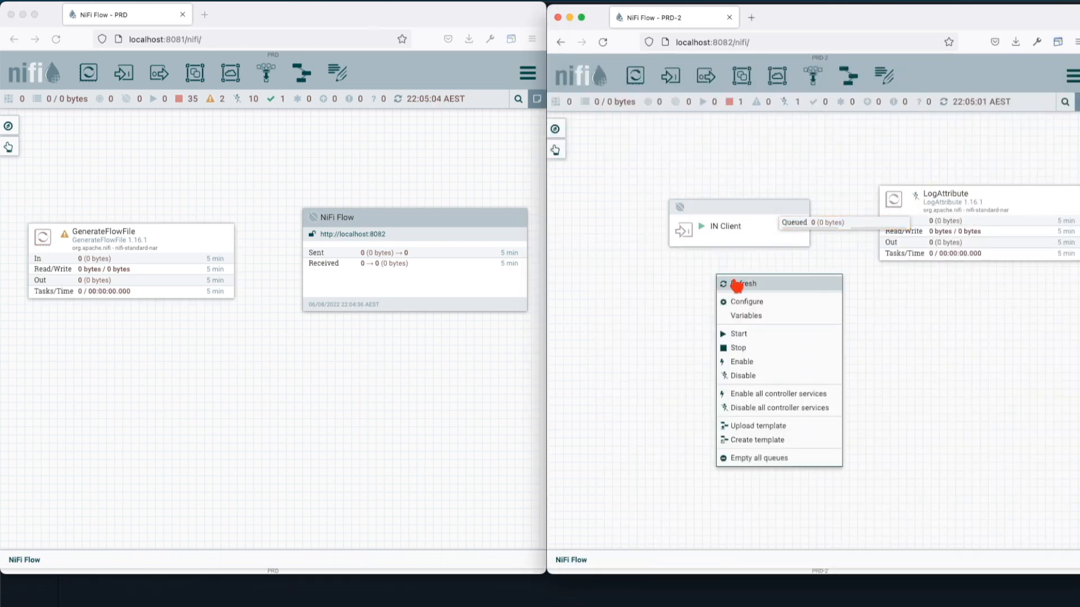
Step: Connect GenerateFlowFile on the PRD canvas to the remote group's IN Client input for the success relationship
{"action": "left_click", "coordinate": [176, 269]}
{"action": "left_click_drag", "start_coordinate": [145, 265], "coordinate": [376, 270]}
{"action": "left_click", "coordinate": [372, 242]}
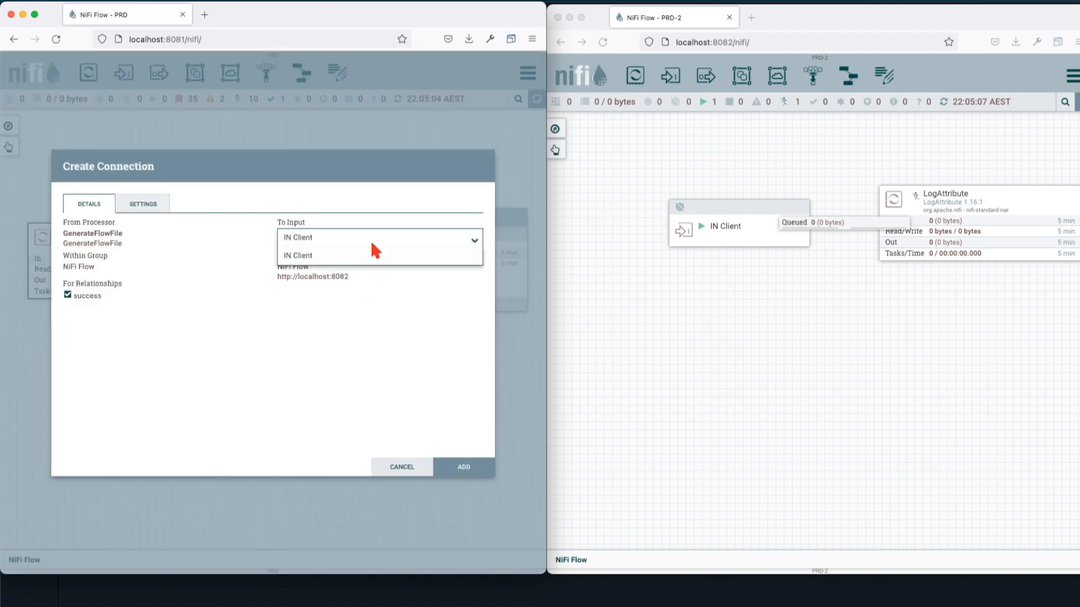
{"action": "left_click", "coordinate": [466, 471]}
{"action": "left_click", "coordinate": [466, 470]}
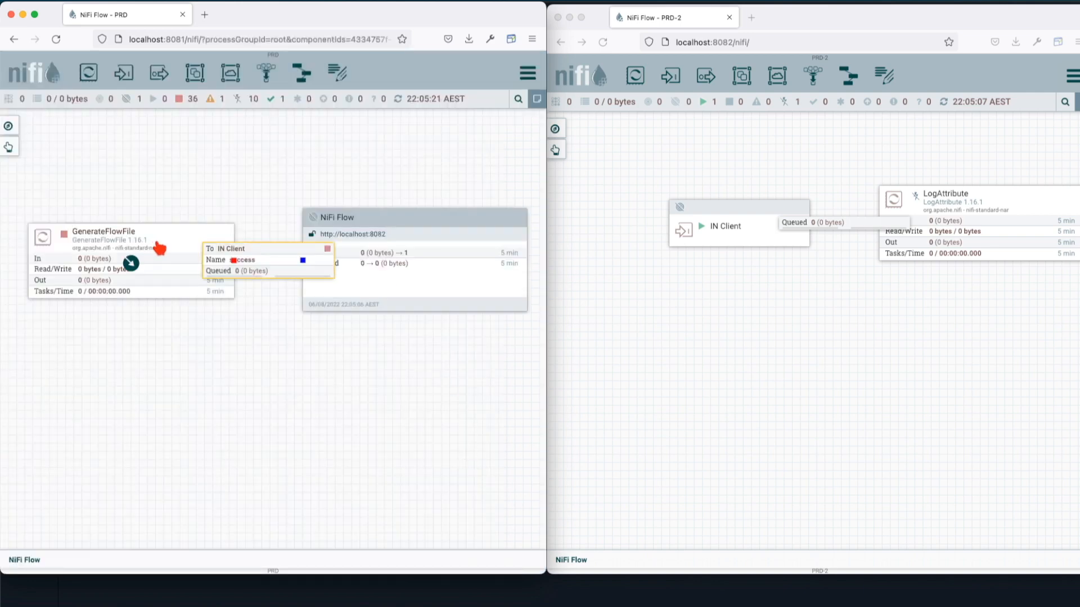
{"action": "left_click", "coordinate": [393, 234]}
{"action": "left_click_drag", "start_coordinate": [393, 234], "coordinate": [399, 236]}
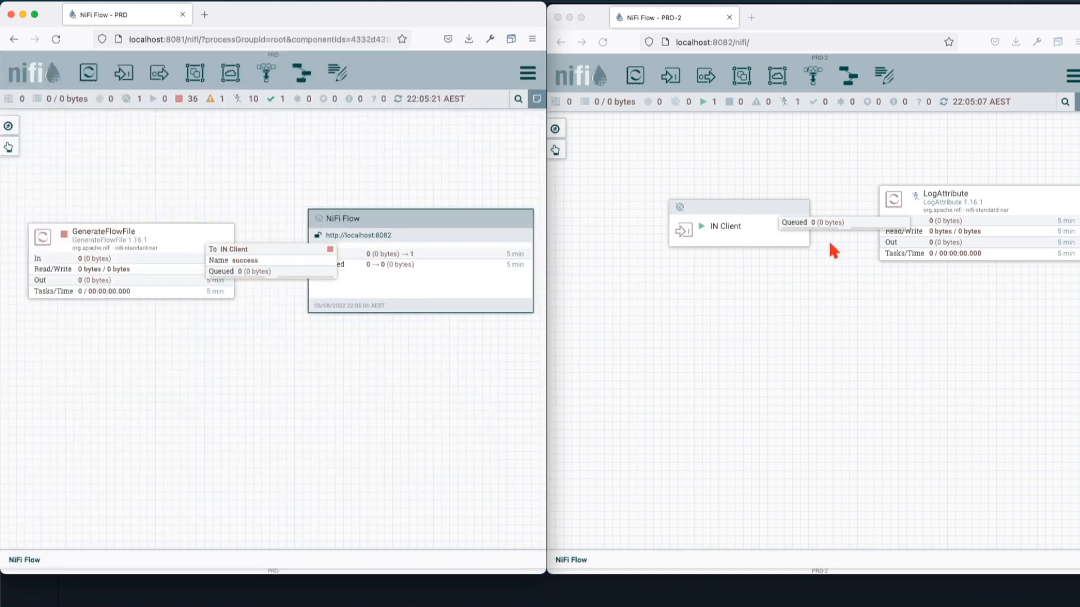
{"action": "right_click", "coordinate": [368, 242]}
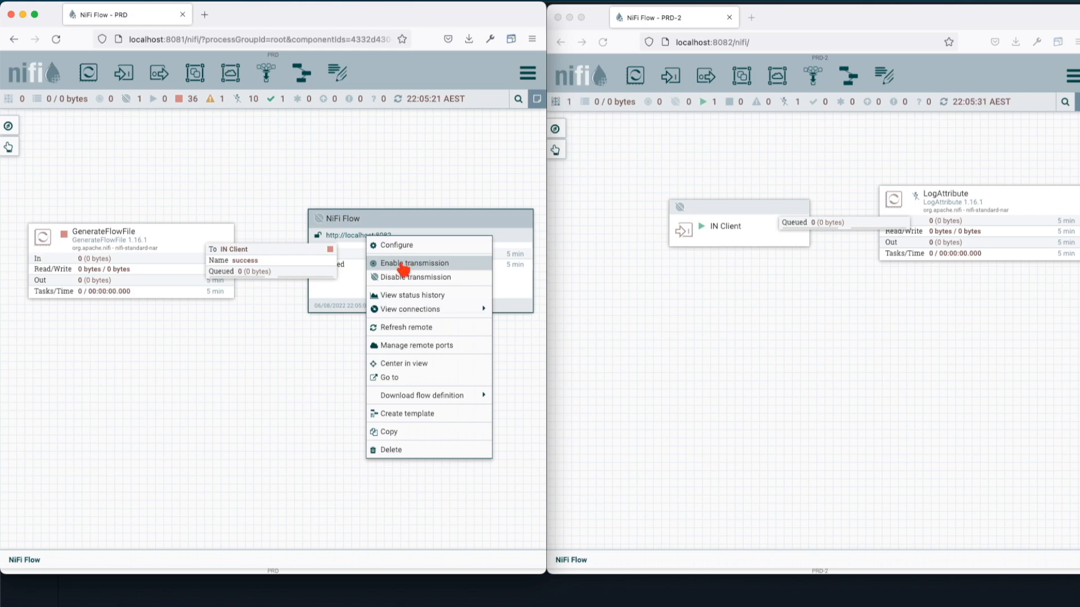
{"action": "left_click", "coordinate": [403, 264]}
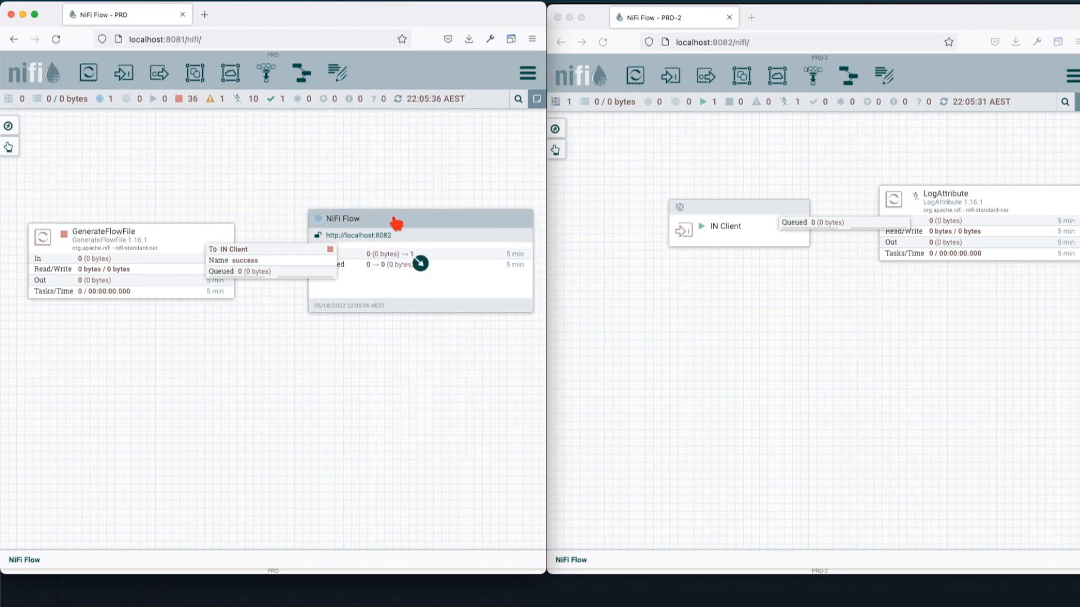
{"action": "left_click_drag", "start_coordinate": [388, 218], "coordinate": [388, 224]}
Step: Set the run schedule of GenerateFlowFile on the PRD canvas to 1 sec and apply the configuration
{"action": "left_click", "coordinate": [162, 258]}
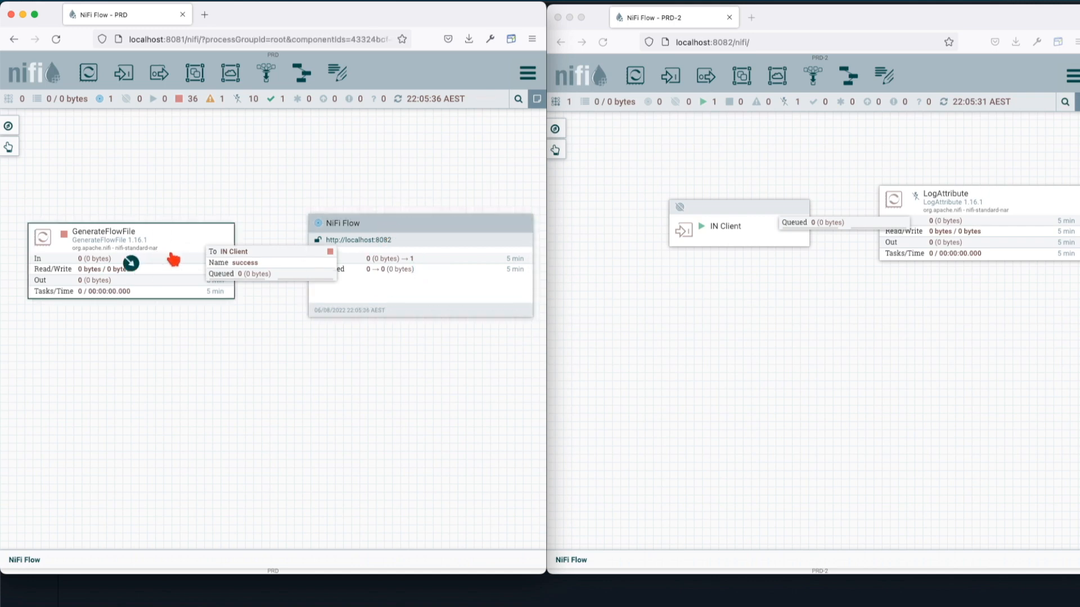
{"action": "left_click", "coordinate": [866, 214]}
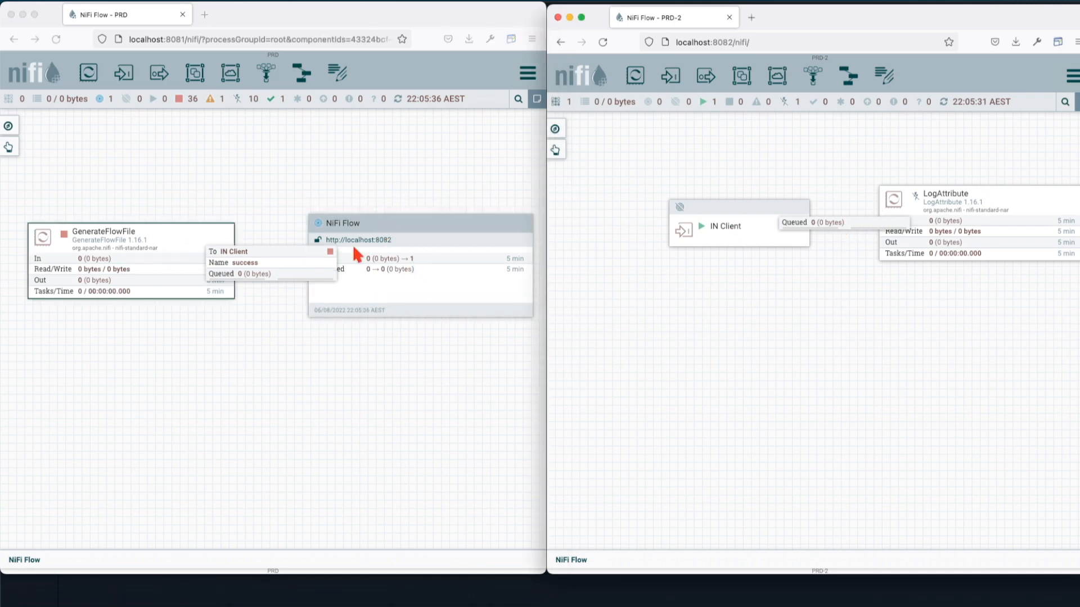
{"action": "right_click", "coordinate": [134, 248]}
{"action": "left_click", "coordinate": [153, 258]}
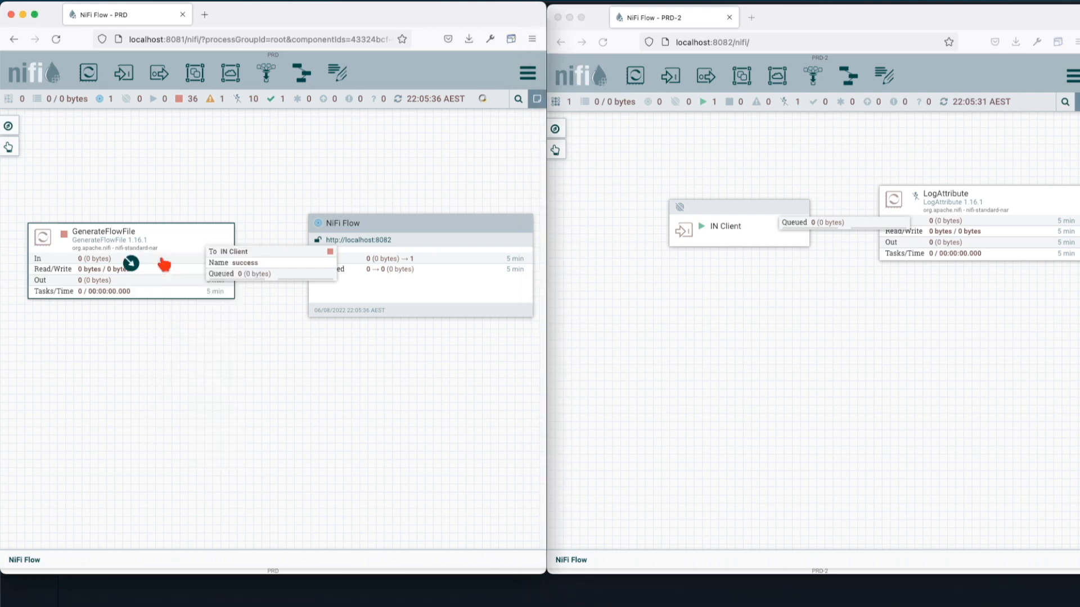
{"action": "left_click", "coordinate": [153, 225]}
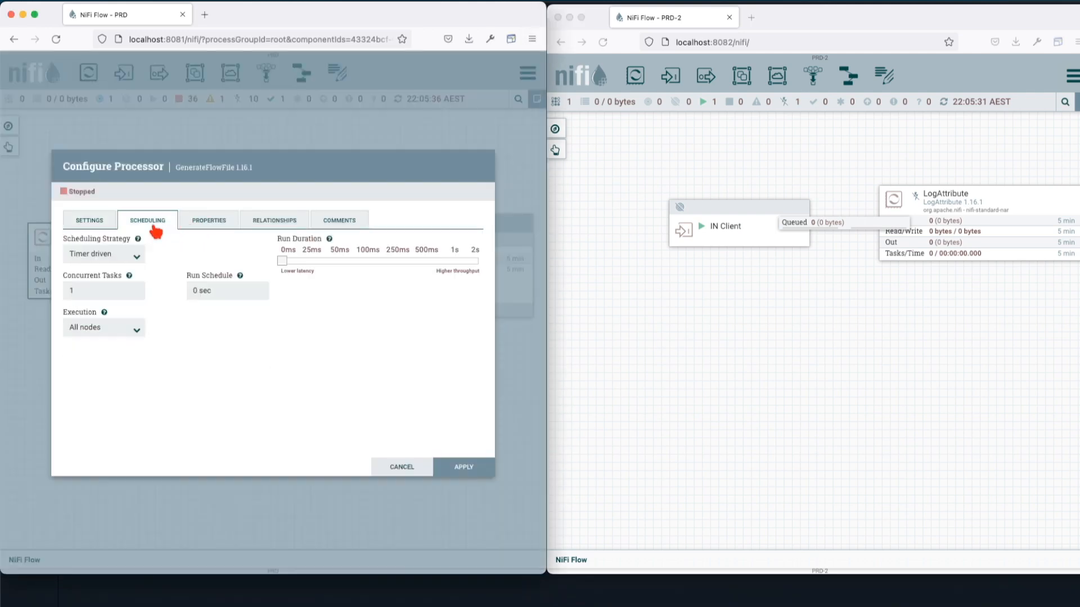
{"action": "left_click", "coordinate": [189, 294]}
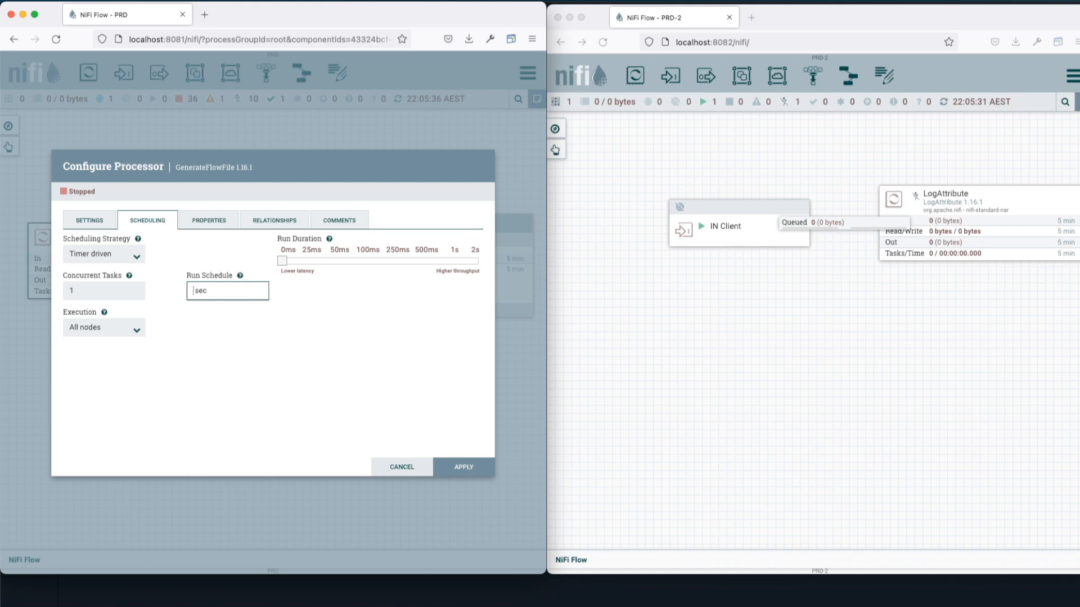
{"action": "type", "text": "1"}
{"action": "left_click", "coordinate": [473, 471]}
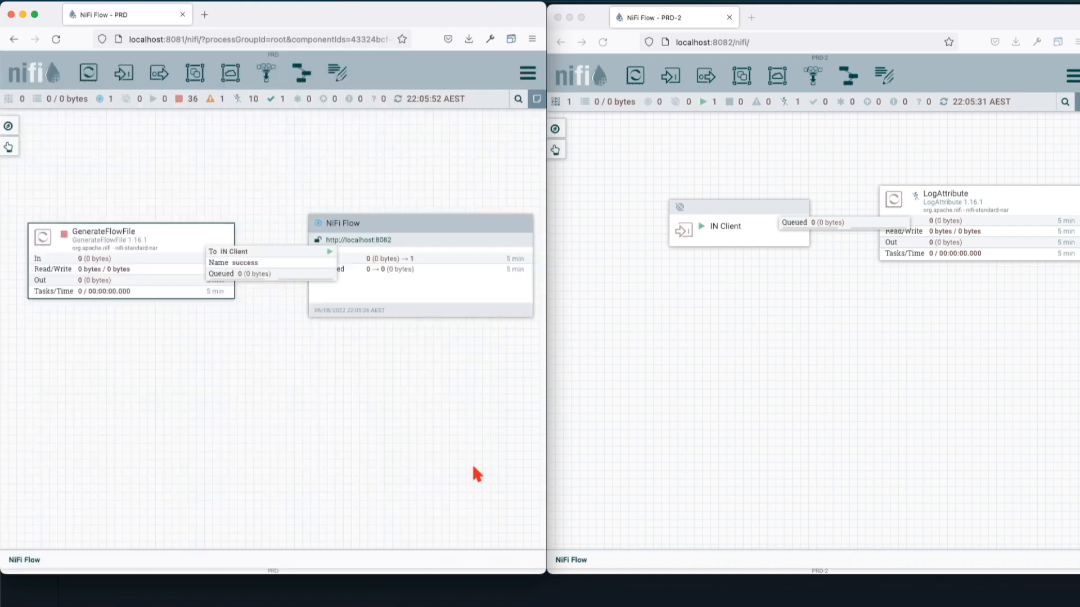
Step: Start GenerateFlowFile on the PRD canvas and refresh both the PRD and PRD-2 canvases
{"action": "right_click", "coordinate": [195, 289]}
{"action": "left_click", "coordinate": [207, 304]}
{"action": "right_click", "coordinate": [212, 309]}
{"action": "left_click", "coordinate": [236, 317]}
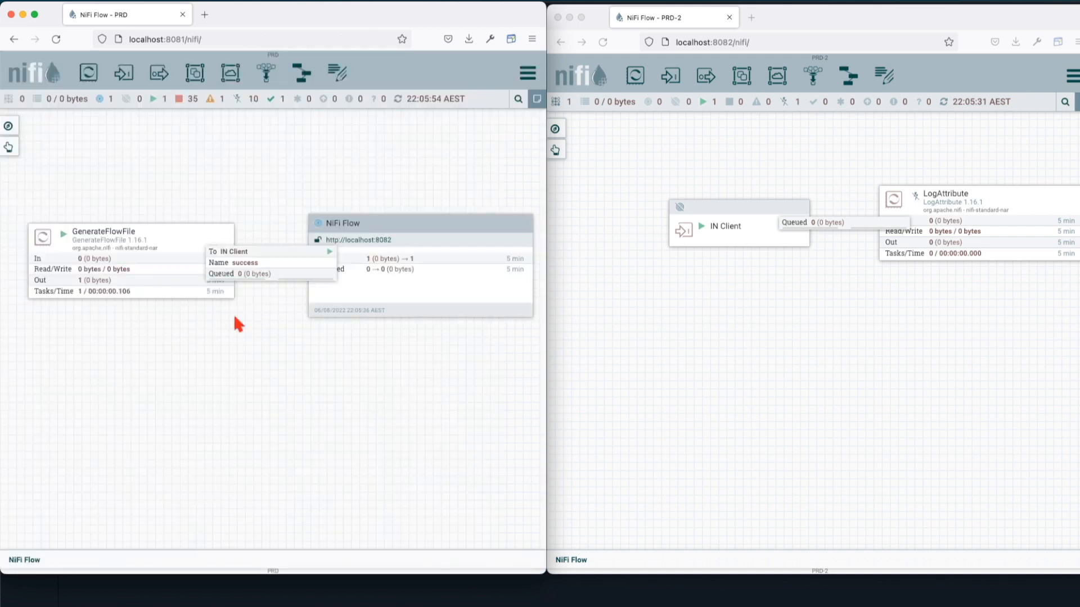
{"action": "right_click", "coordinate": [684, 308]}
{"action": "left_click", "coordinate": [704, 318]}
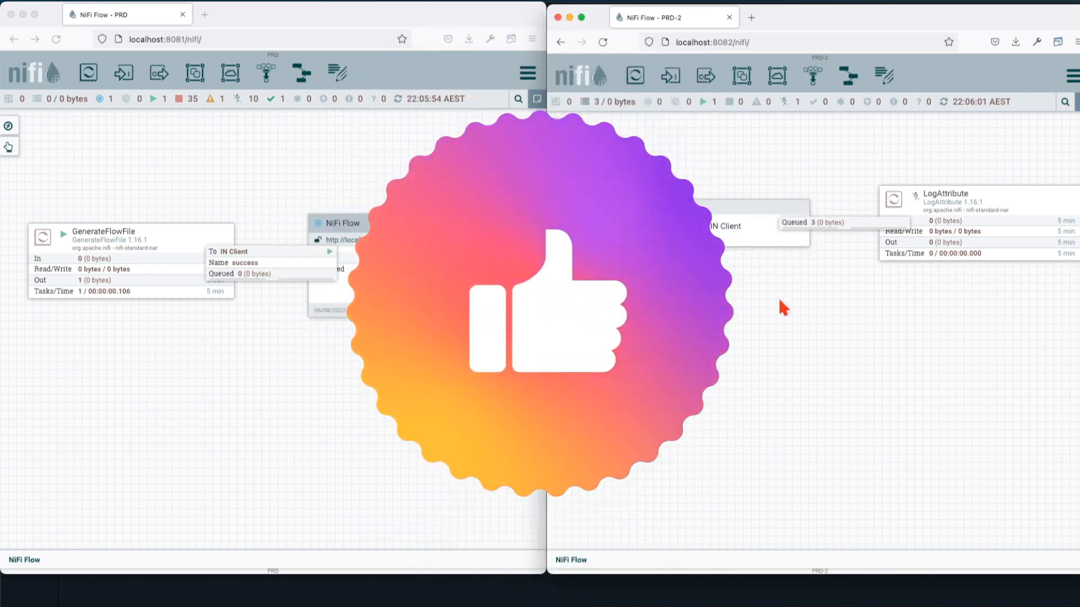
{"action": "left_click", "coordinate": [312, 152]}
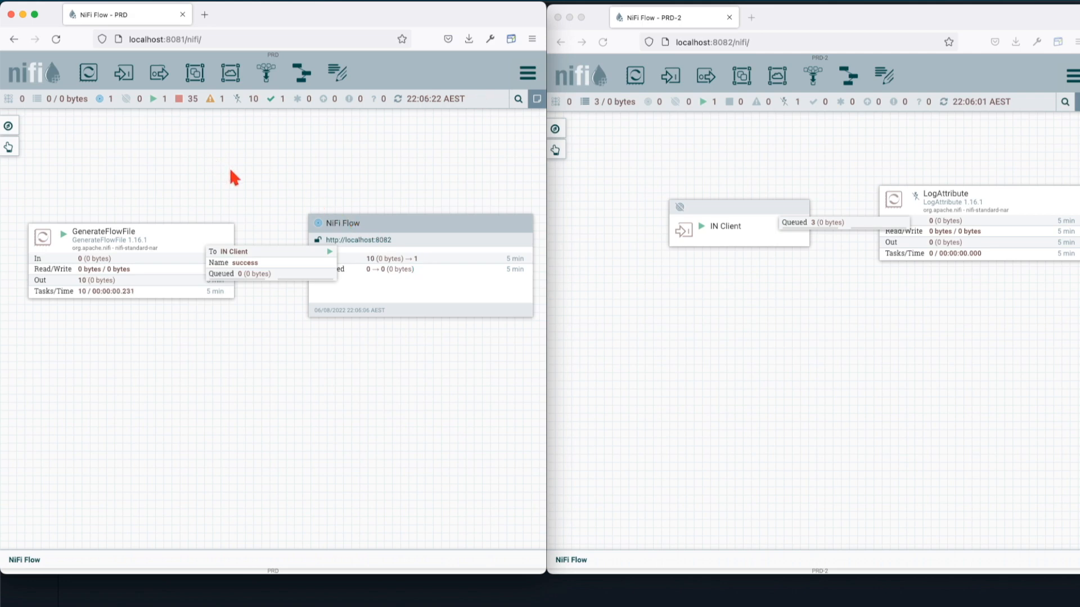
{"action": "mouse_move", "coordinate": [167, 247]}
{"action": "left_click_drag", "start_coordinate": [218, 180], "coordinate": [213, 133]}
{"action": "left_click", "coordinate": [896, 251]}
{"action": "left_click_drag", "start_coordinate": [897, 251], "coordinate": [902, 251]}
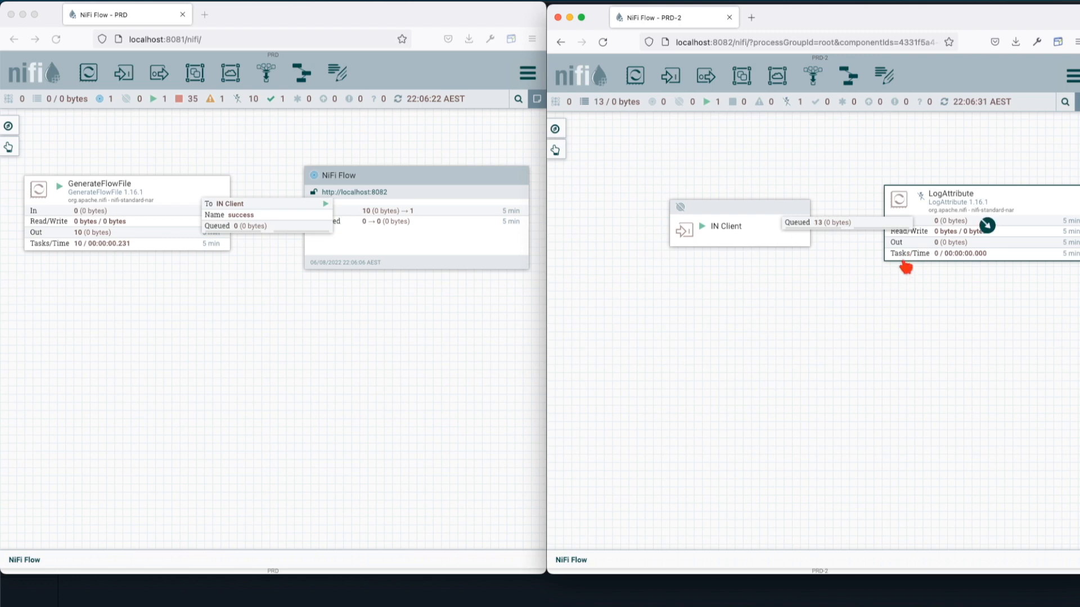
Step: Add an output port named "OUT Client" to the PRD-2 canvas, placed below LogAttribute
{"action": "left_click_drag", "start_coordinate": [705, 76], "coordinate": [729, 381]}
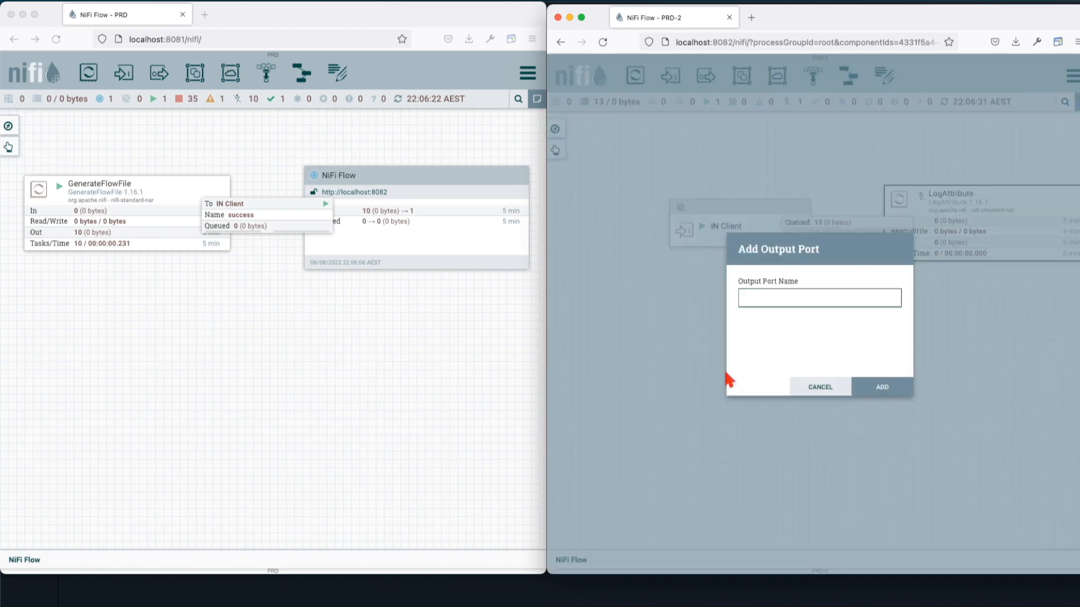
{"action": "type", "text": "OUT C"}
{"action": "left_click_drag", "start_coordinate": [1007, 361], "coordinate": [1015, 356]}
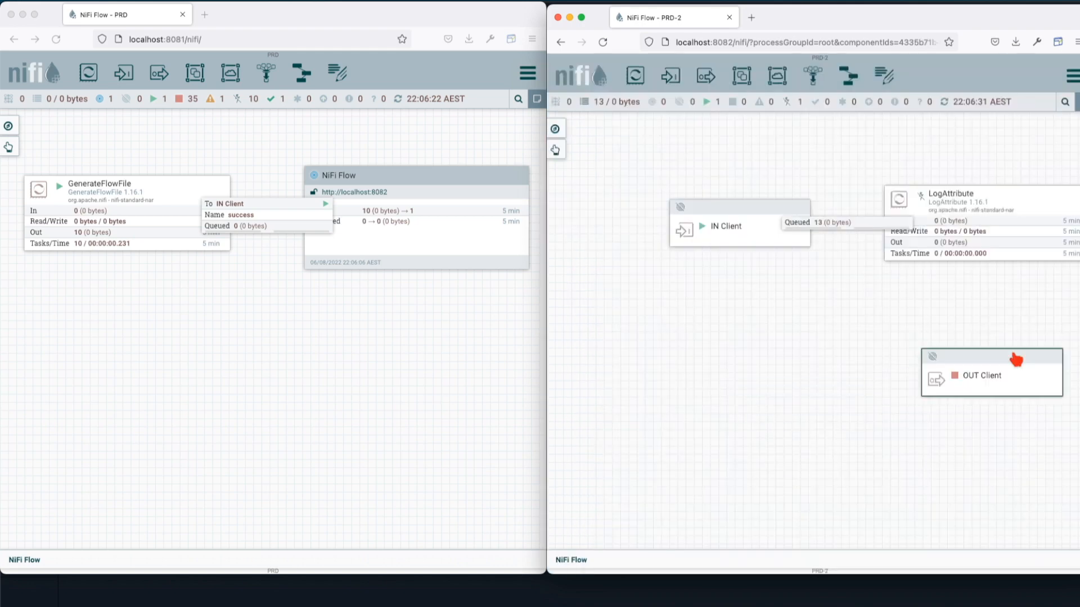
Step: Add a GenerateFlowFile processor to the PRD-2 canvas beside the OUT Client port
{"action": "left_click_drag", "start_coordinate": [635, 74], "coordinate": [704, 346]}
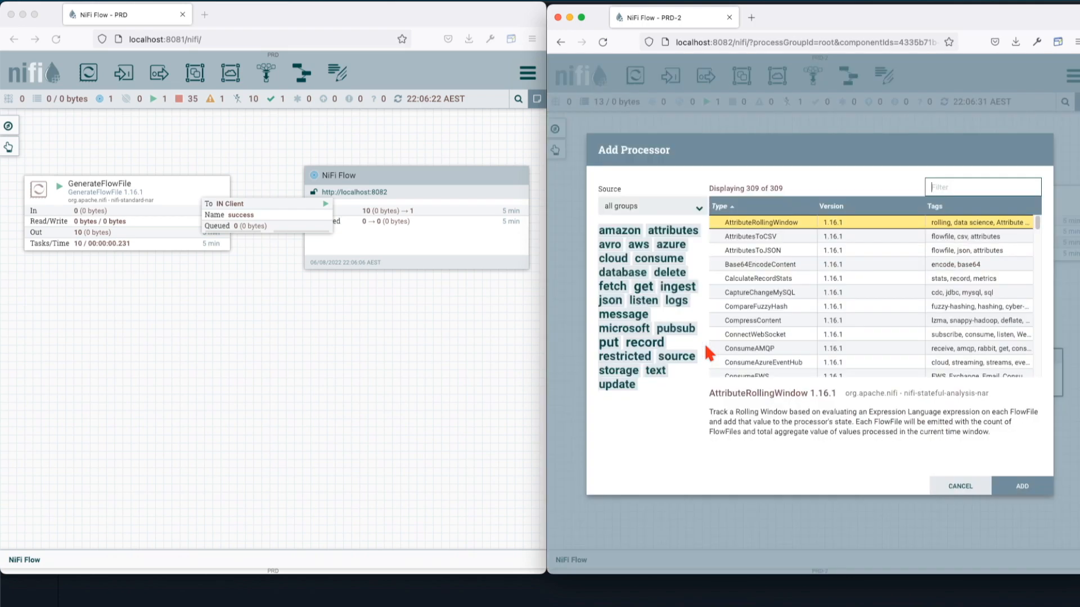
{"action": "type", "text": "gen"}
{"action": "key", "text": "Return"}
Step: Connect the PRD-2 GenerateFlowFile to OUT Client for the success relationship and start the OUT Client port
{"action": "mouse_move", "coordinate": [780, 389]}
{"action": "left_mouse_down"}
{"action": "mouse_move", "coordinate": [720, 374]}
{"action": "mouse_move", "coordinate": [960, 380]}
{"action": "left_mouse_up"}
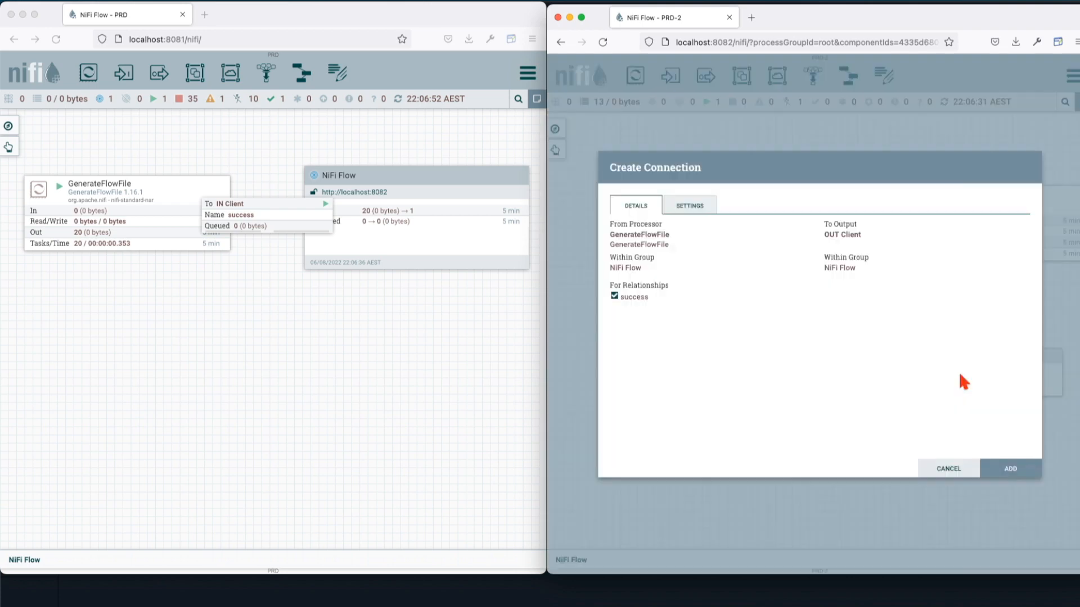
{"action": "left_click", "coordinate": [1003, 470]}
{"action": "left_click_drag", "start_coordinate": [752, 376], "coordinate": [739, 376]}
{"action": "right_click", "coordinate": [968, 364]}
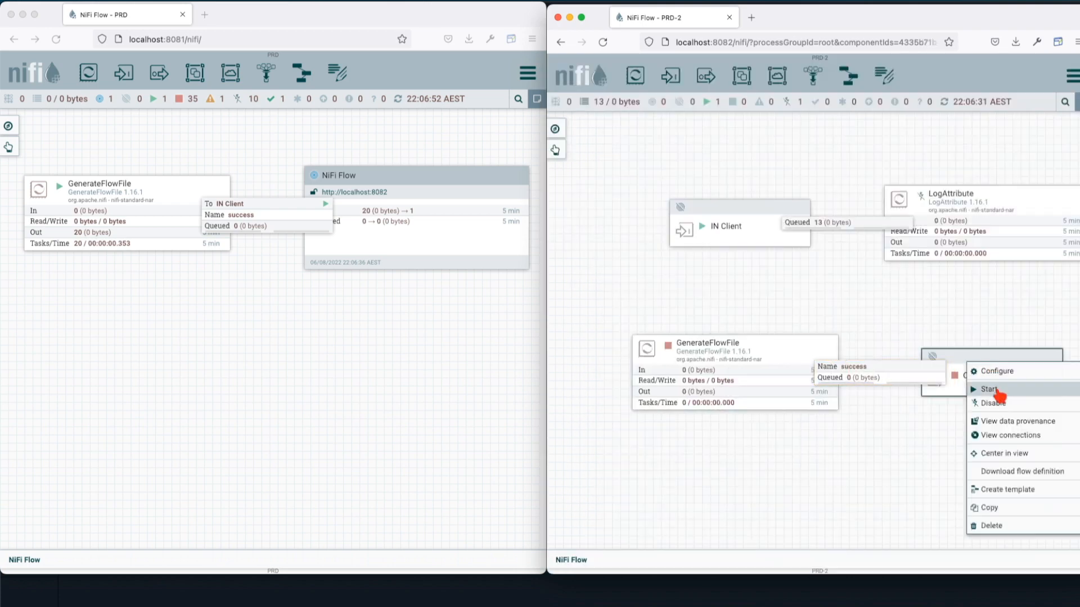
{"action": "left_click", "coordinate": [988, 389]}
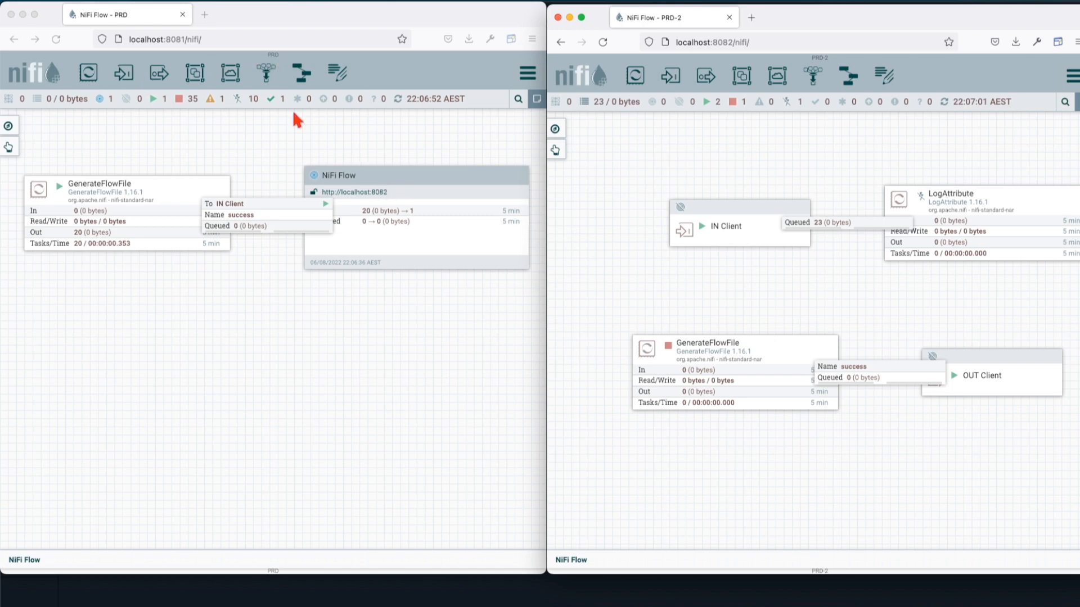
Step: Check the input and output ports offered by the remote process group on the PRD canvas
{"action": "right_click", "coordinate": [393, 180]}
{"action": "mouse_move", "coordinate": [433, 258]}
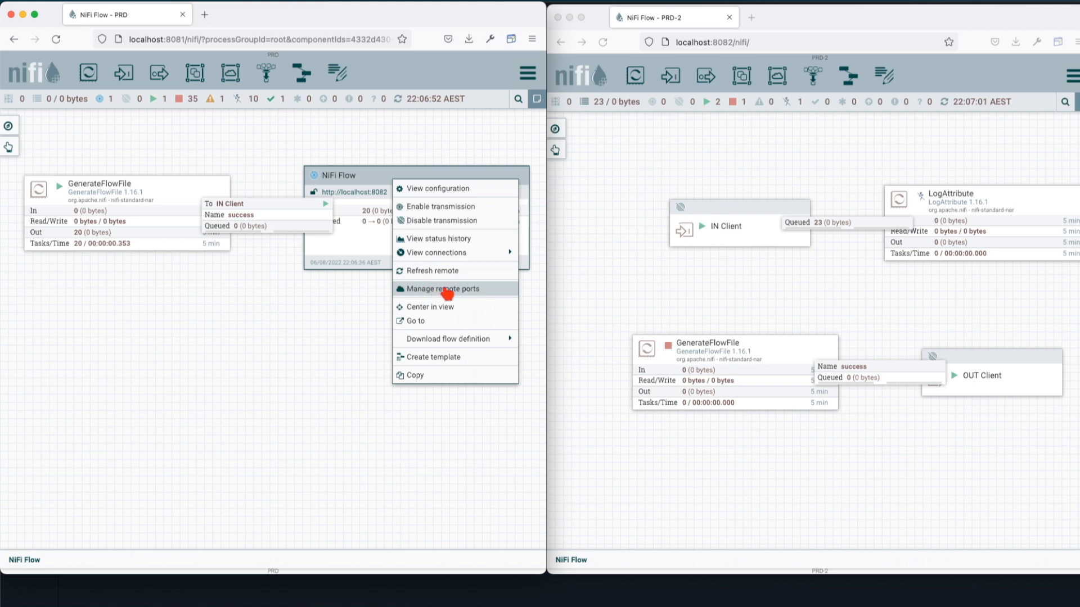
{"action": "left_click", "coordinate": [449, 290]}
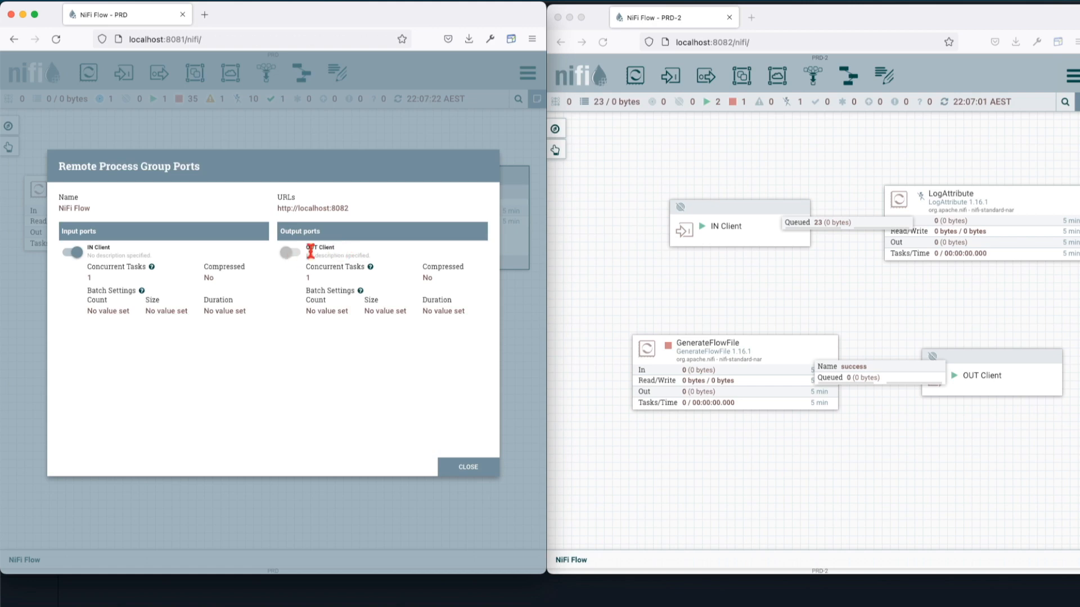
{"action": "left_click", "coordinate": [460, 472]}
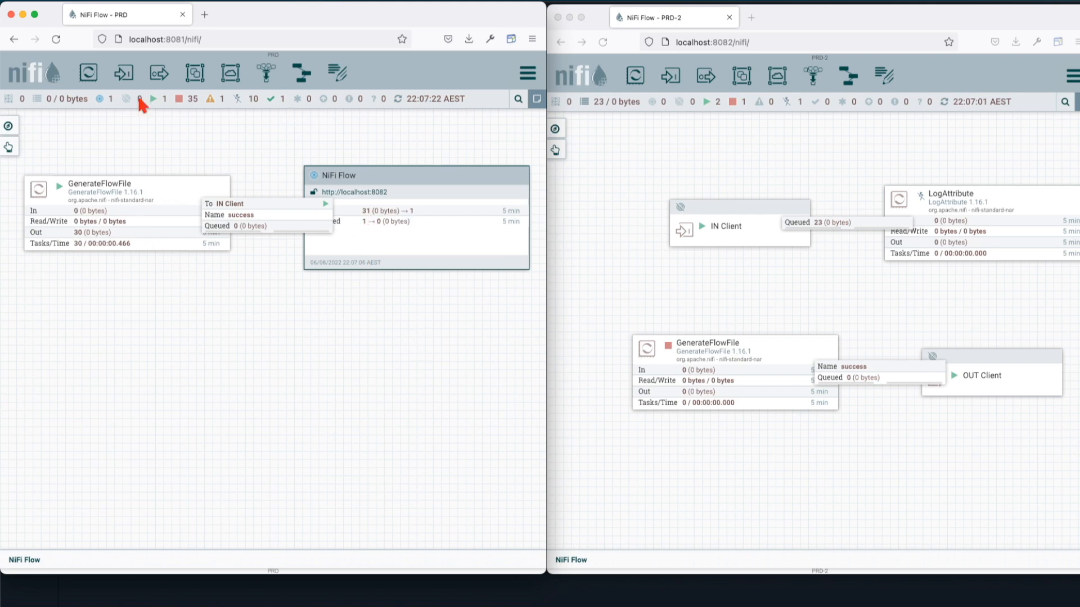
Step: Add a LogAttribute processor to the PRD canvas, directly below the remote process group
{"action": "left_click_drag", "start_coordinate": [88, 73], "coordinate": [379, 356]}
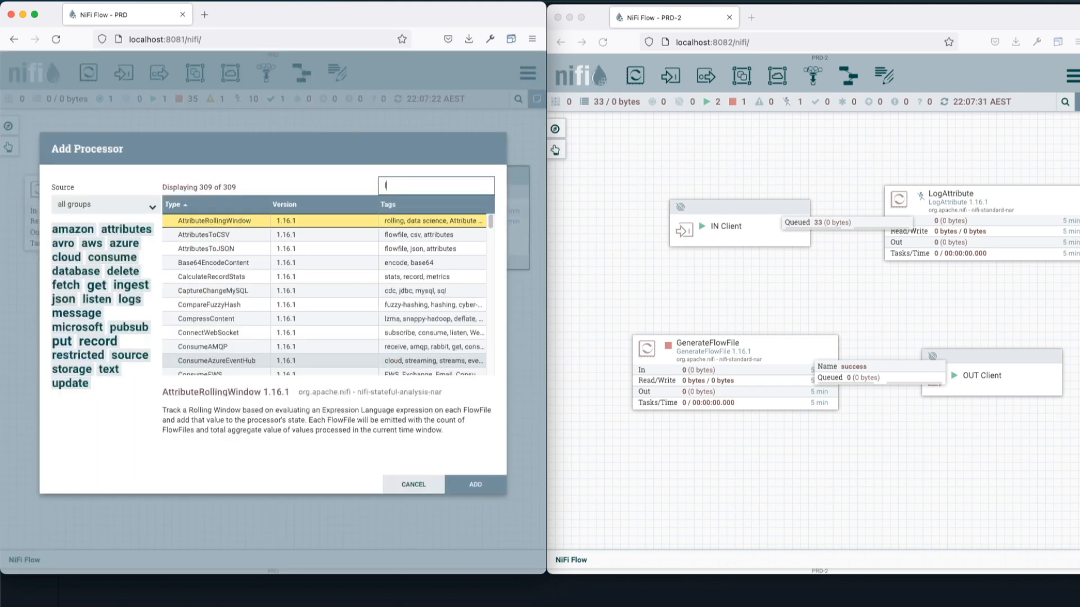
{"action": "type", "text": "logat"}
{"action": "key", "text": "Return"}
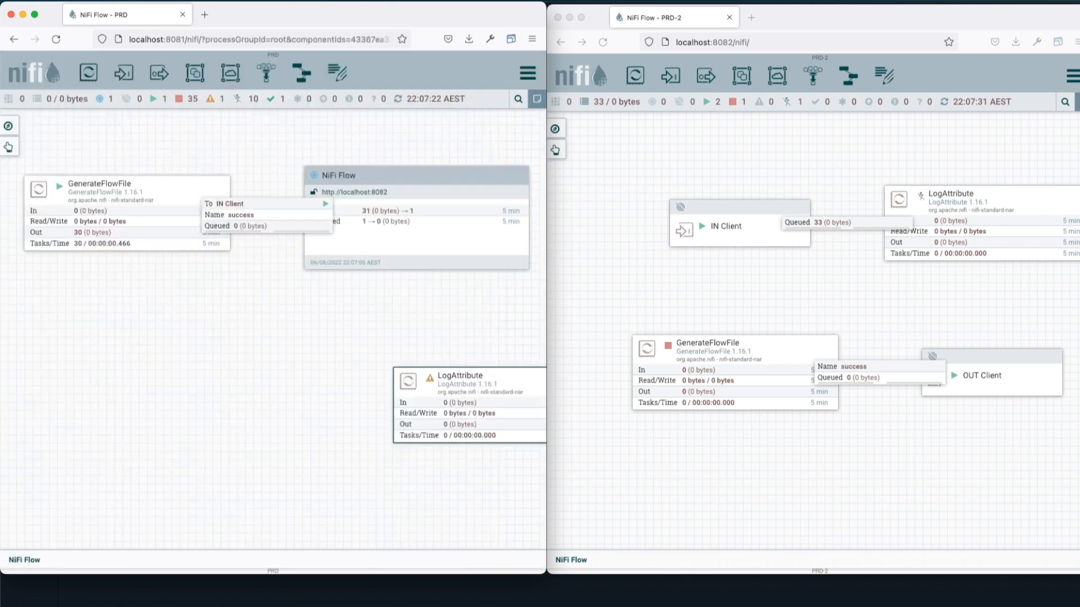
{"action": "left_click_drag", "start_coordinate": [495, 405], "coordinate": [425, 397]}
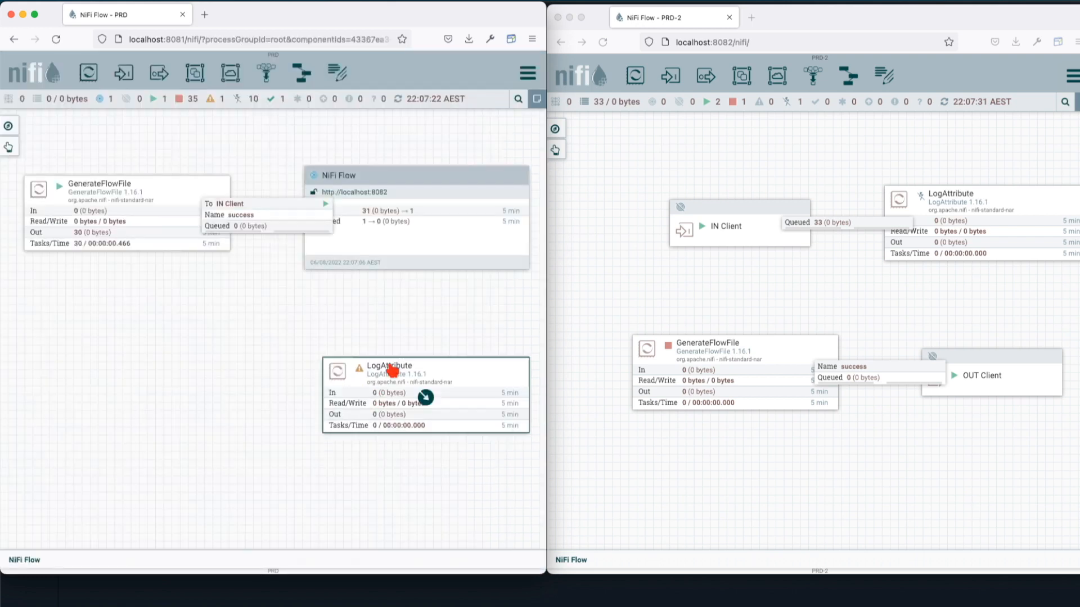
Step: Connect the remote group's OUT Client output to LogAttribute on the PRD canvas and disable LogAttribute
{"action": "left_click", "coordinate": [423, 227]}
{"action": "left_click_drag", "start_coordinate": [422, 228], "coordinate": [429, 396]}
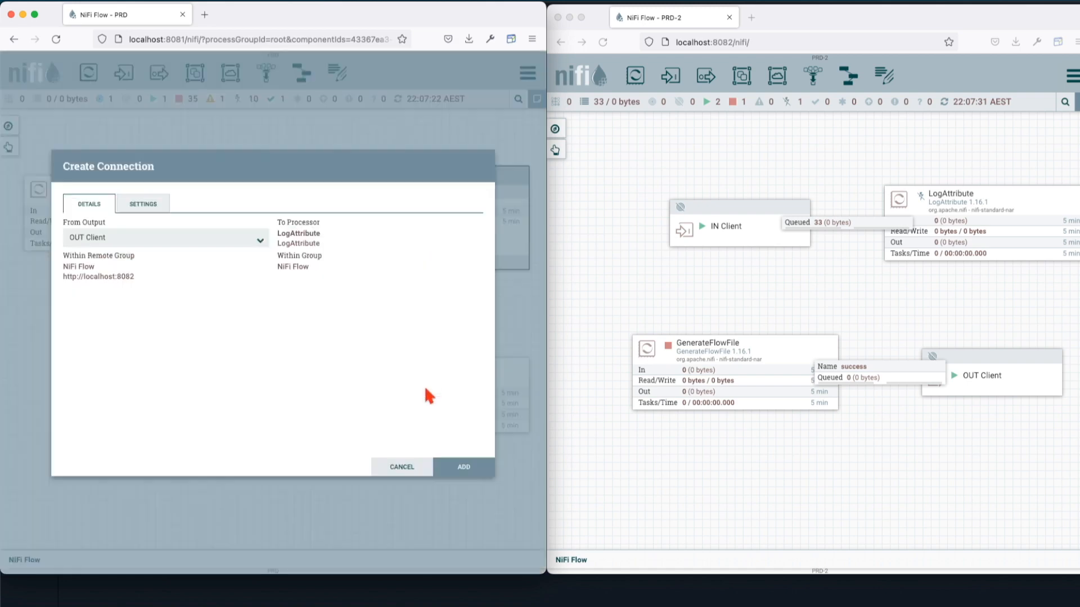
{"action": "left_click", "coordinate": [139, 239]}
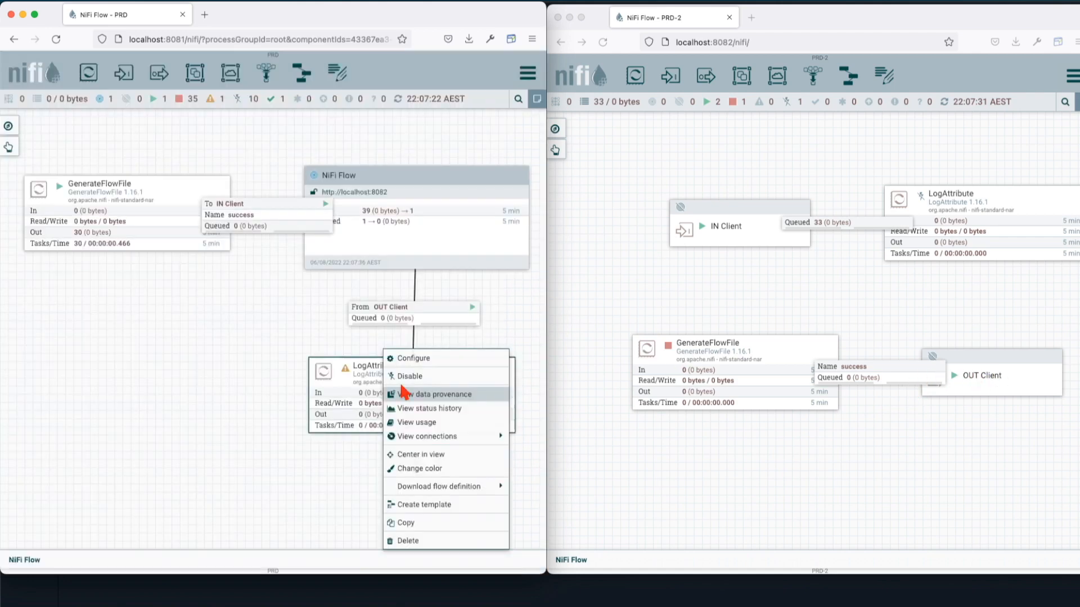
{"action": "left_click", "coordinate": [413, 395]}
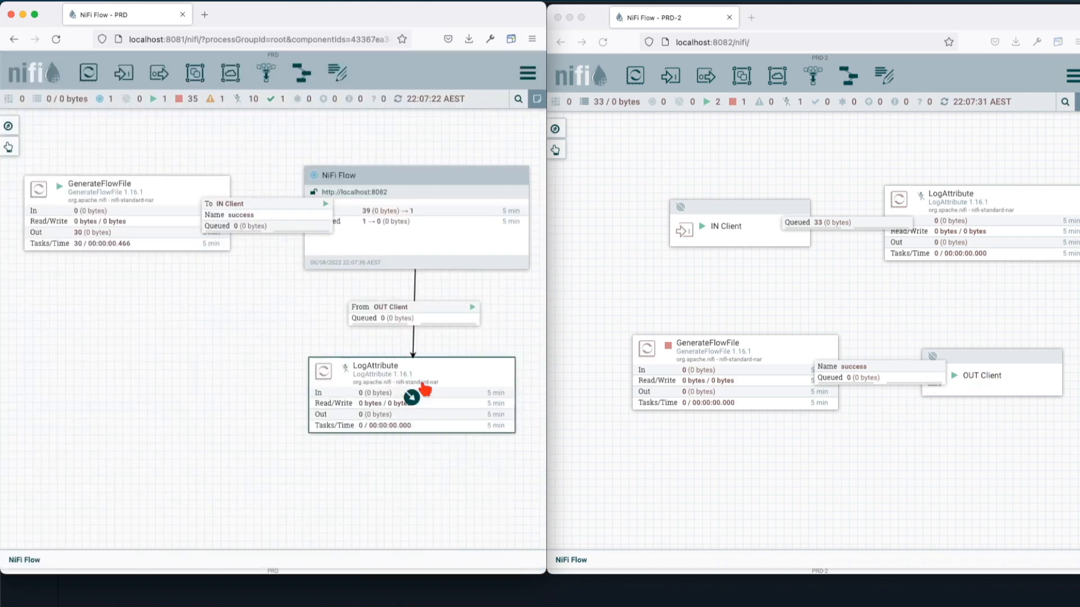
Step: Set the run schedule of GenerateFlowFile on the PRD-2 canvas to 1 sec and apply the configuration
{"action": "left_click", "coordinate": [734, 375]}
{"action": "right_click", "coordinate": [786, 373]}
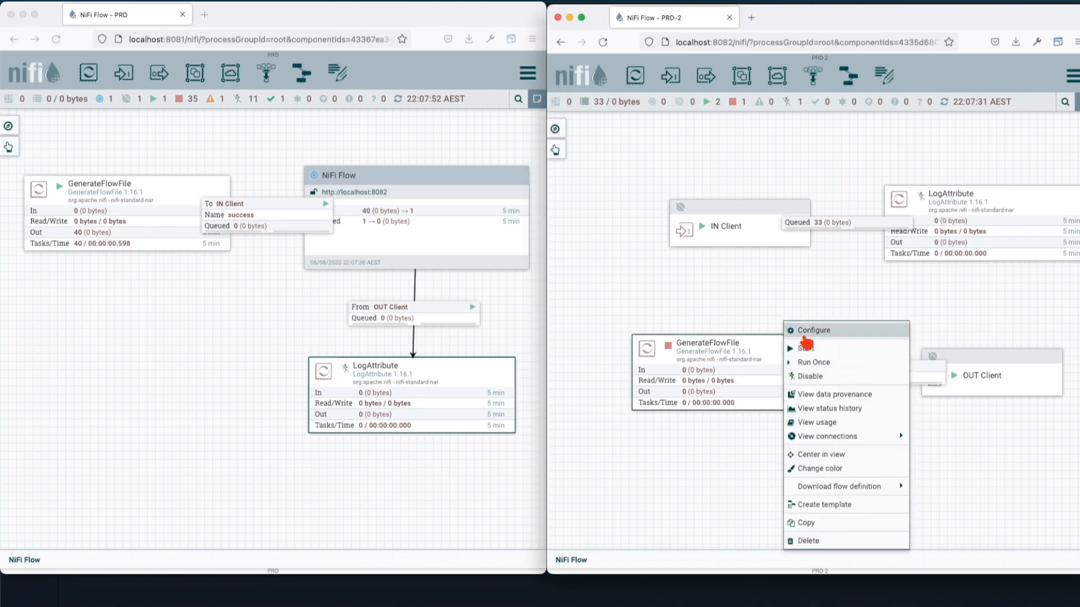
{"action": "left_click", "coordinate": [803, 330]}
{"action": "left_click", "coordinate": [684, 221]}
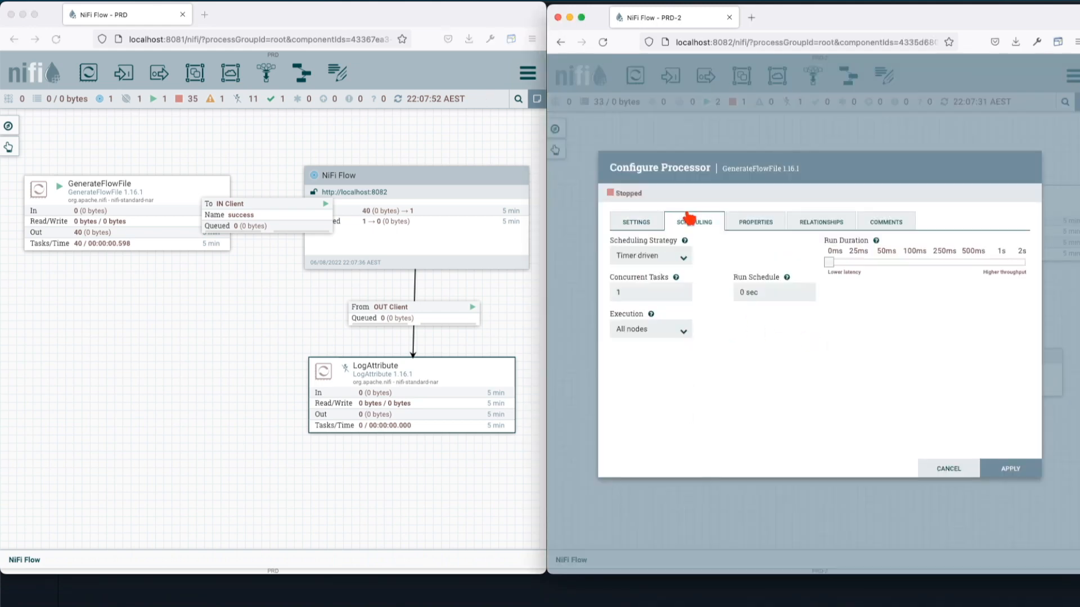
{"action": "double_click", "coordinate": [741, 290]}
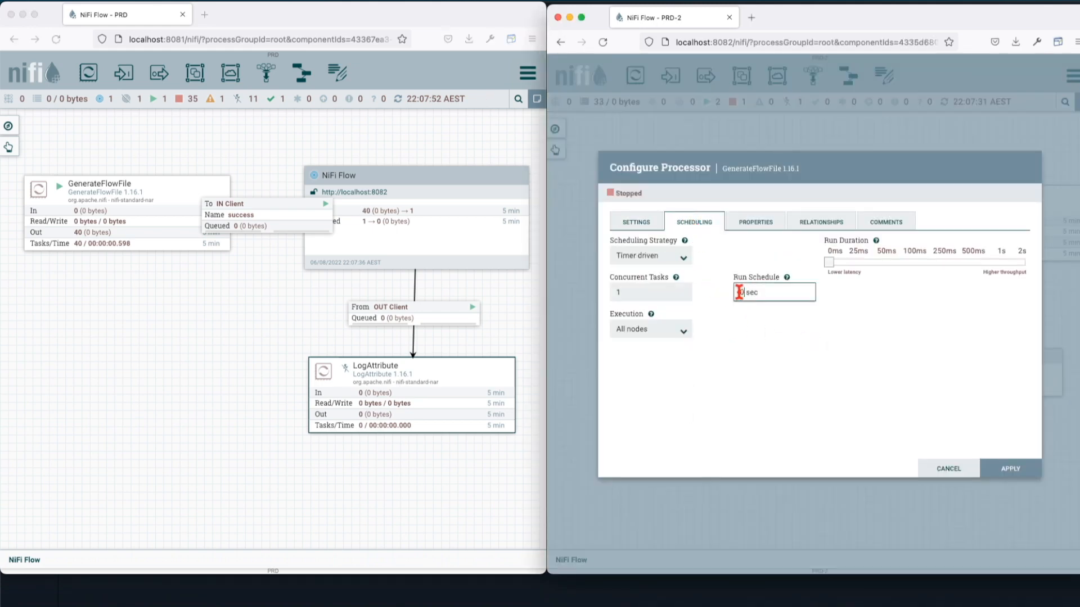
{"action": "type", "text": "1"}
{"action": "left_click", "coordinate": [1016, 468]}
Step: Start GenerateFlowFile on the PRD-2 canvas, then refresh the PRD-2 and PRD canvases
{"action": "right_click", "coordinate": [795, 383]}
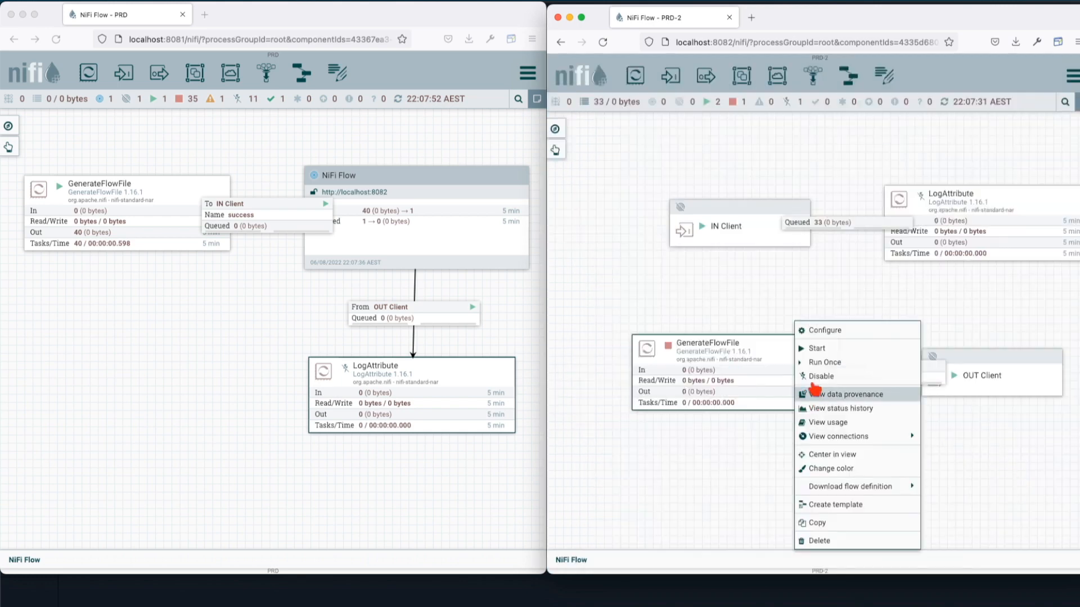
{"action": "left_click", "coordinate": [813, 347]}
{"action": "right_click", "coordinate": [746, 292]}
{"action": "left_click", "coordinate": [752, 300]}
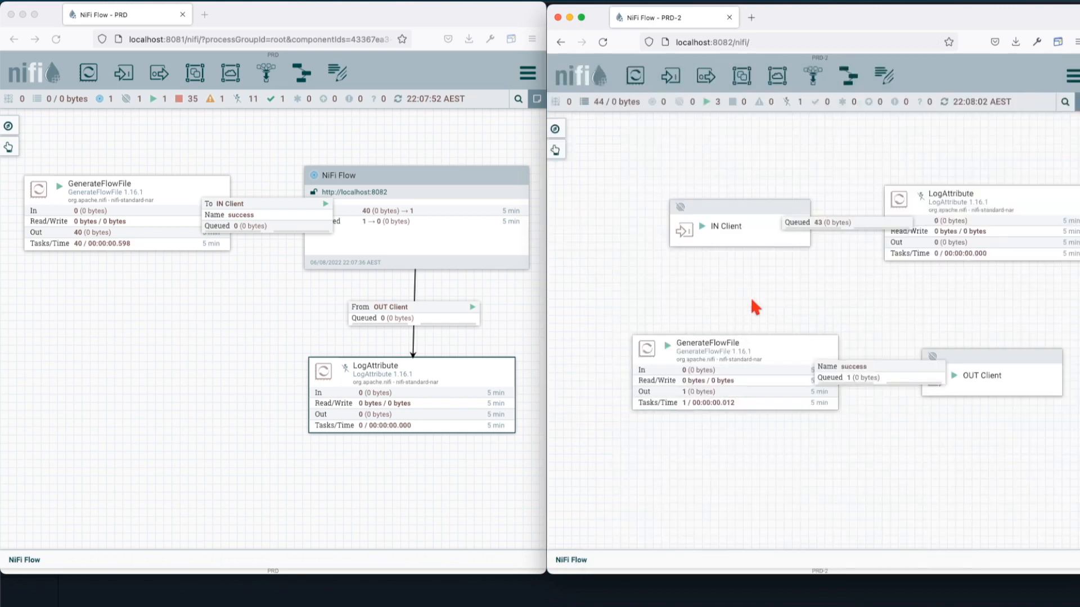
{"action": "left_click", "coordinate": [438, 314]}
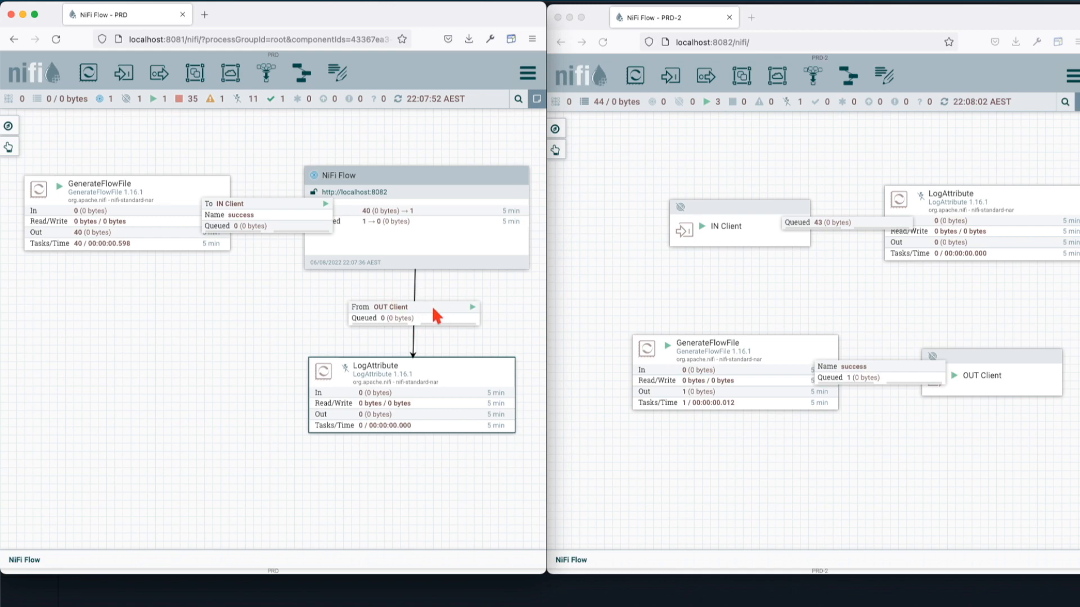
{"action": "right_click", "coordinate": [205, 323]}
{"action": "left_click", "coordinate": [236, 331]}
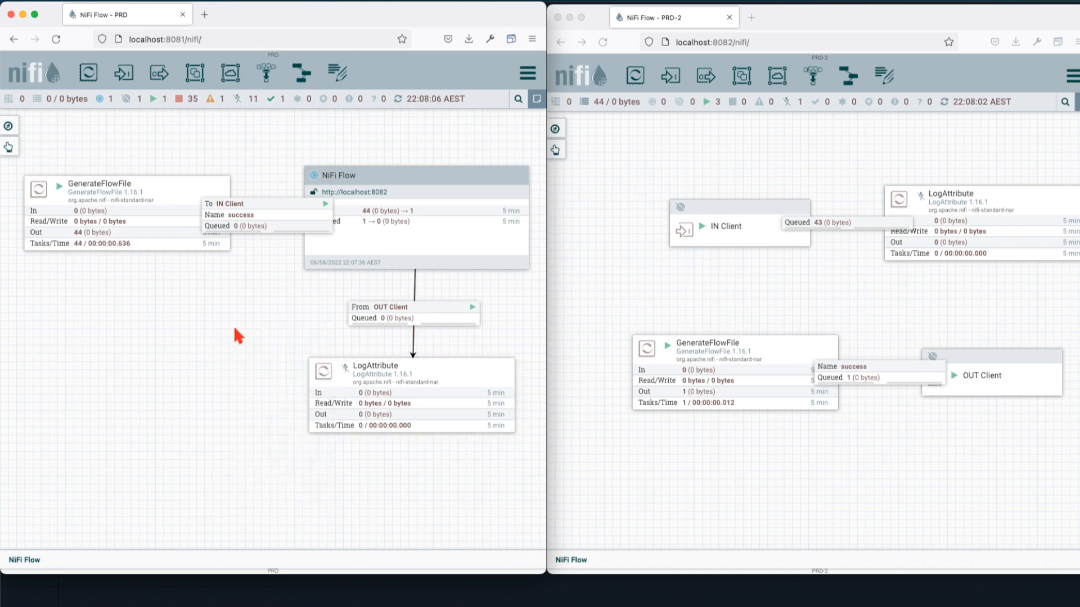
Step: Align LogAttribute under the remote process group on PRD, then refresh the remote group and the canvas
{"action": "left_click", "coordinate": [412, 398]}
{"action": "left_click_drag", "start_coordinate": [412, 398], "coordinate": [416, 397]}
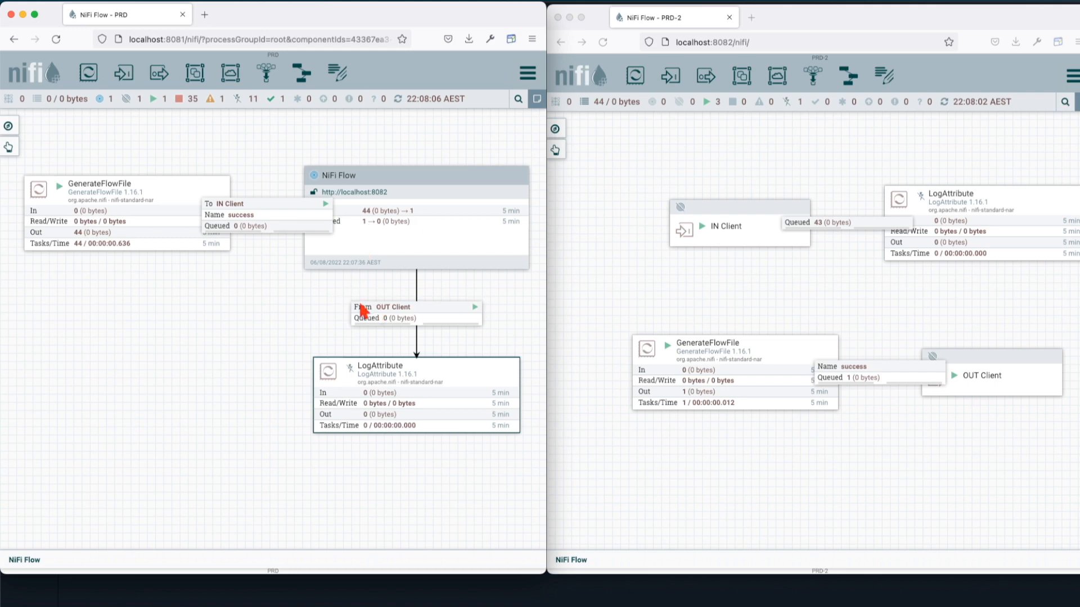
{"action": "right_click", "coordinate": [381, 235]}
{"action": "left_click", "coordinate": [417, 326]}
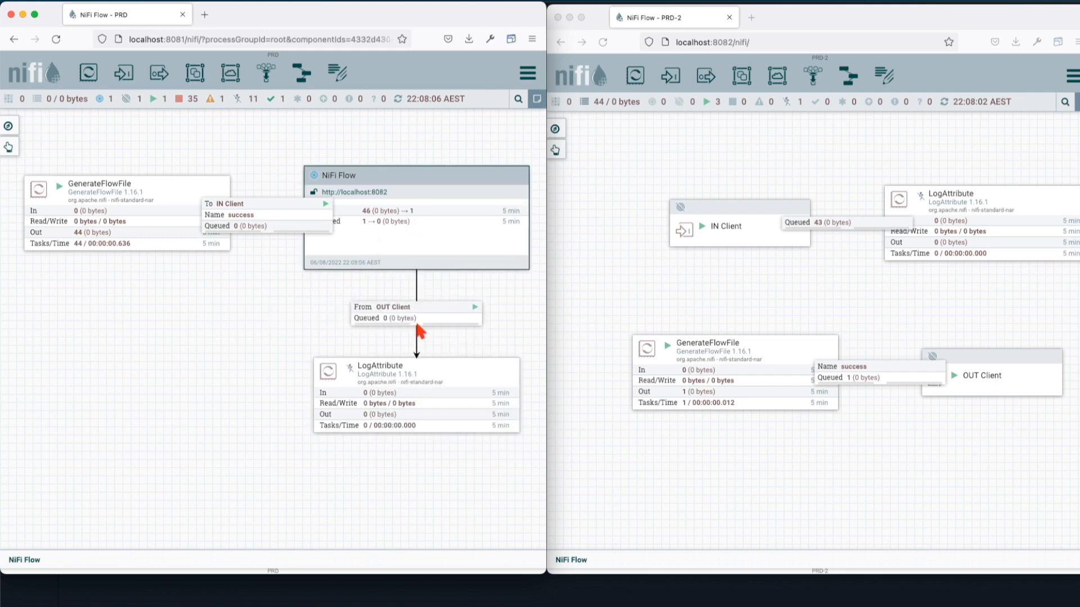
{"action": "right_click", "coordinate": [213, 297]}
{"action": "left_click", "coordinate": [246, 305]}
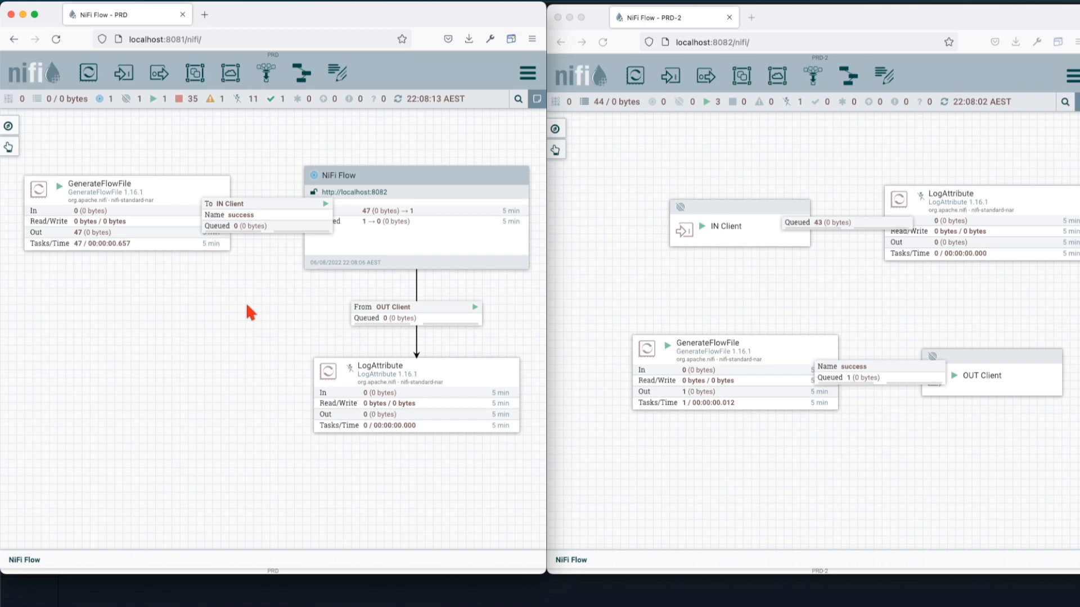
Step: Refresh the PRD-2 canvas and review the remote ports of the NiFi Flow remote process group on PRD
{"action": "right_click", "coordinate": [841, 304]}
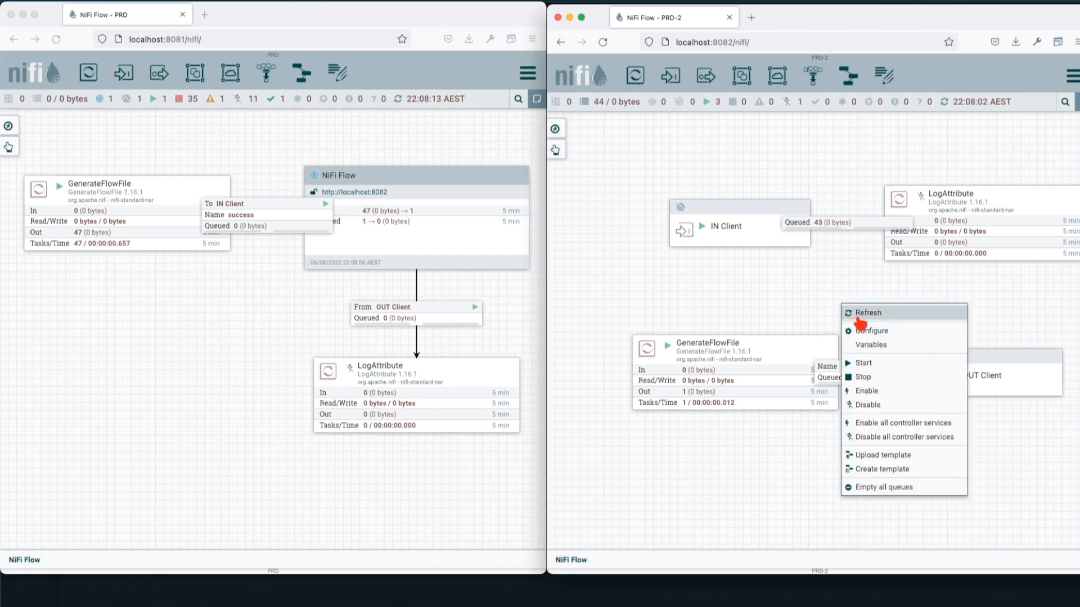
{"action": "left_click", "coordinate": [858, 312]}
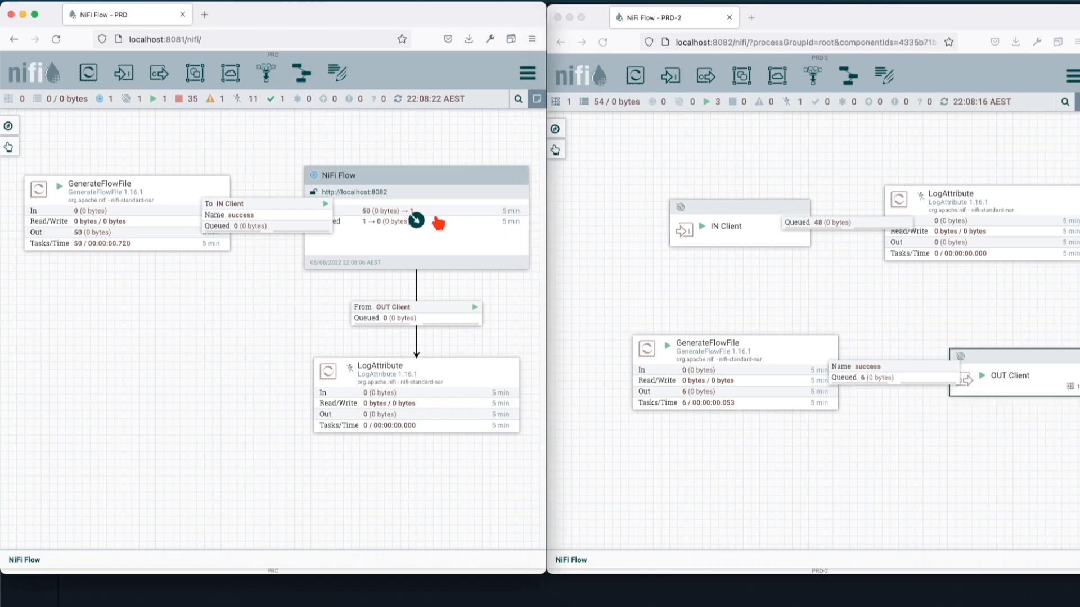
{"action": "right_click", "coordinate": [438, 222]}
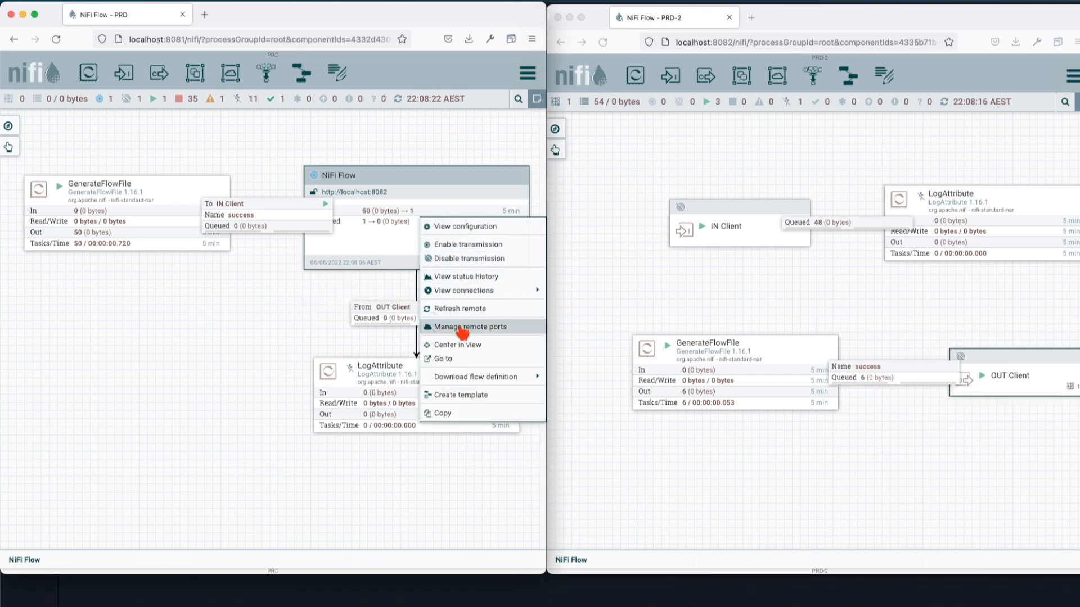
{"action": "left_click", "coordinate": [462, 327]}
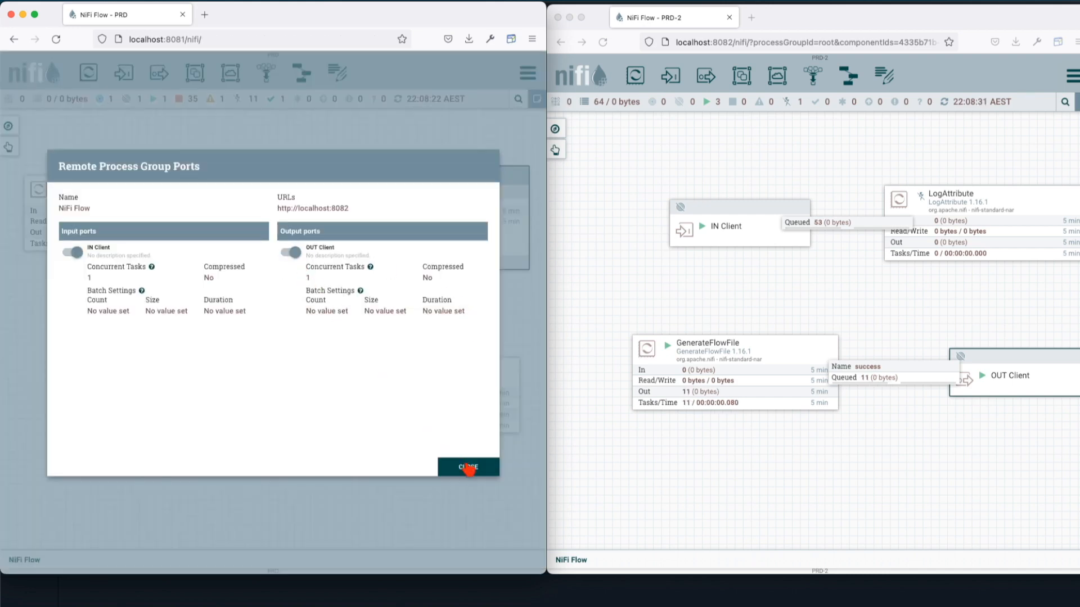
{"action": "left_click", "coordinate": [468, 468]}
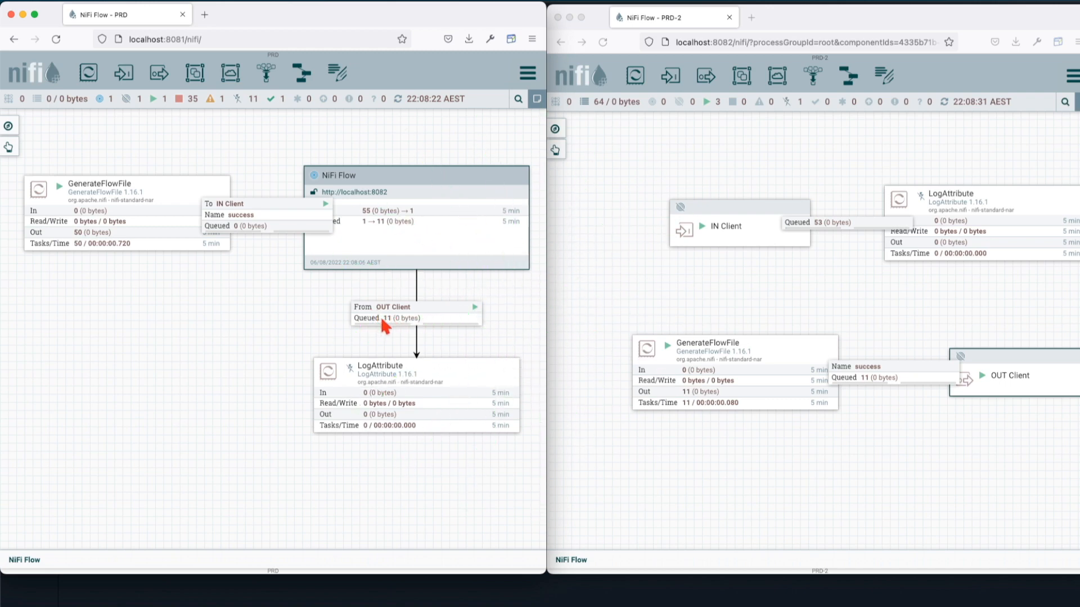
Step: Refresh the PRD-2 and PRD canvases and check the queues on both sides of the remote process group
{"action": "right_click", "coordinate": [871, 399]}
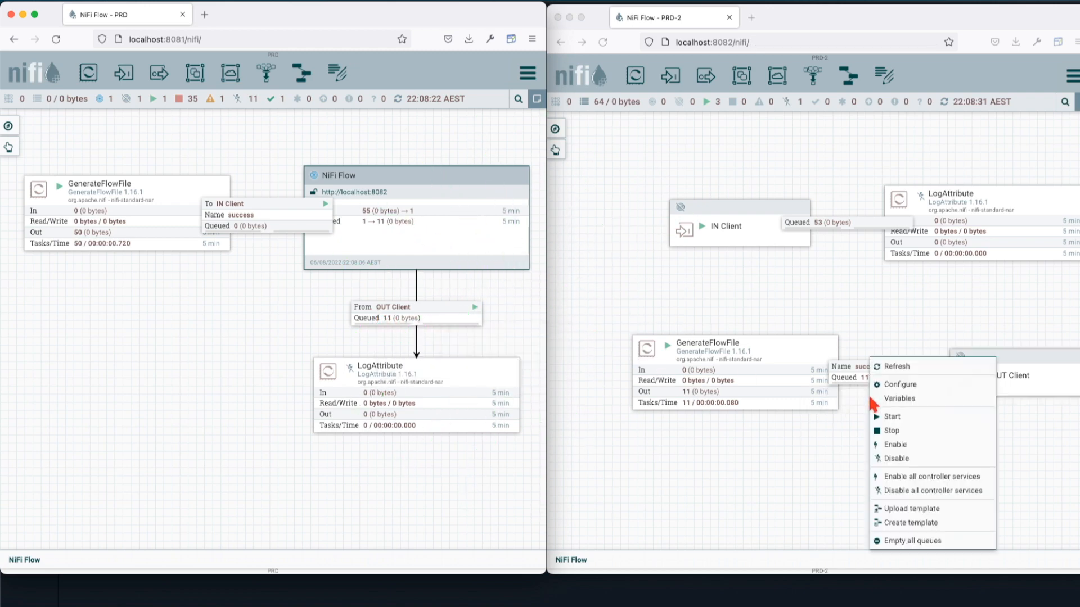
{"action": "left_click", "coordinate": [893, 366]}
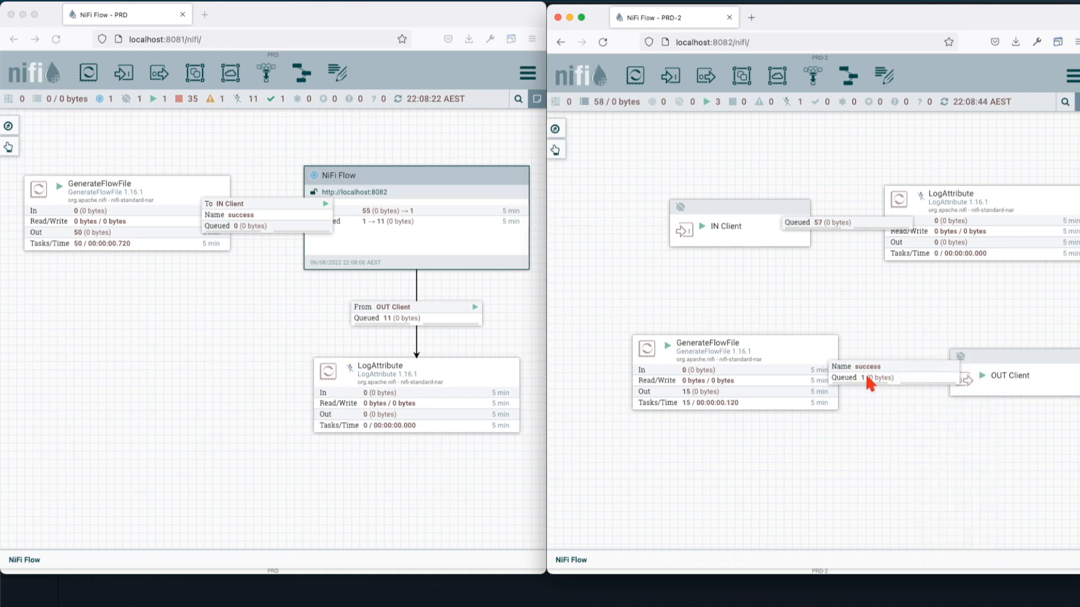
{"action": "right_click", "coordinate": [227, 319]}
{"action": "left_click", "coordinate": [253, 326]}
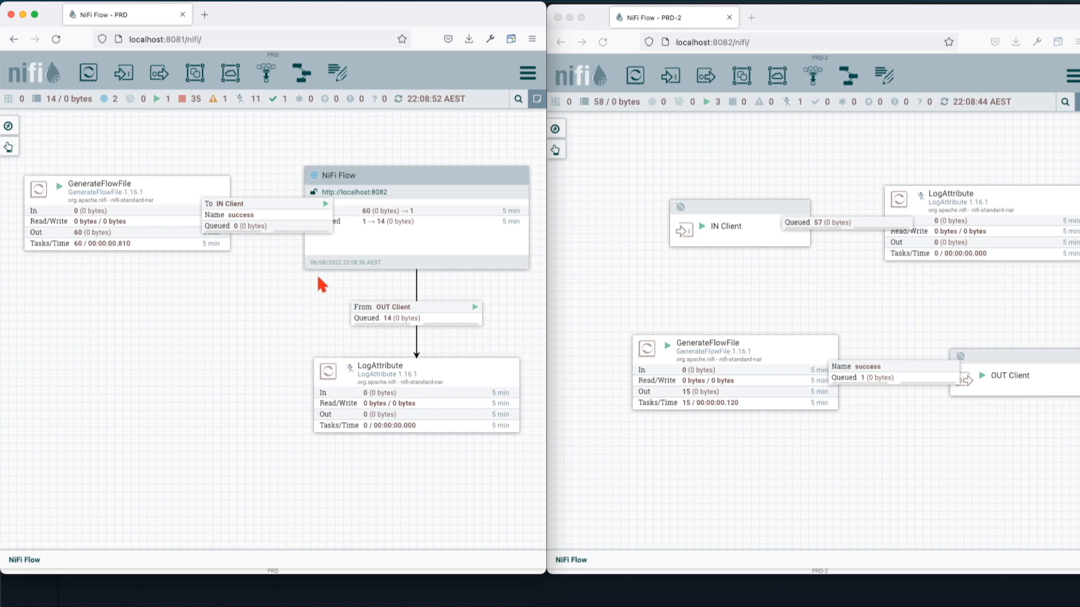
{"action": "left_click", "coordinate": [362, 247]}
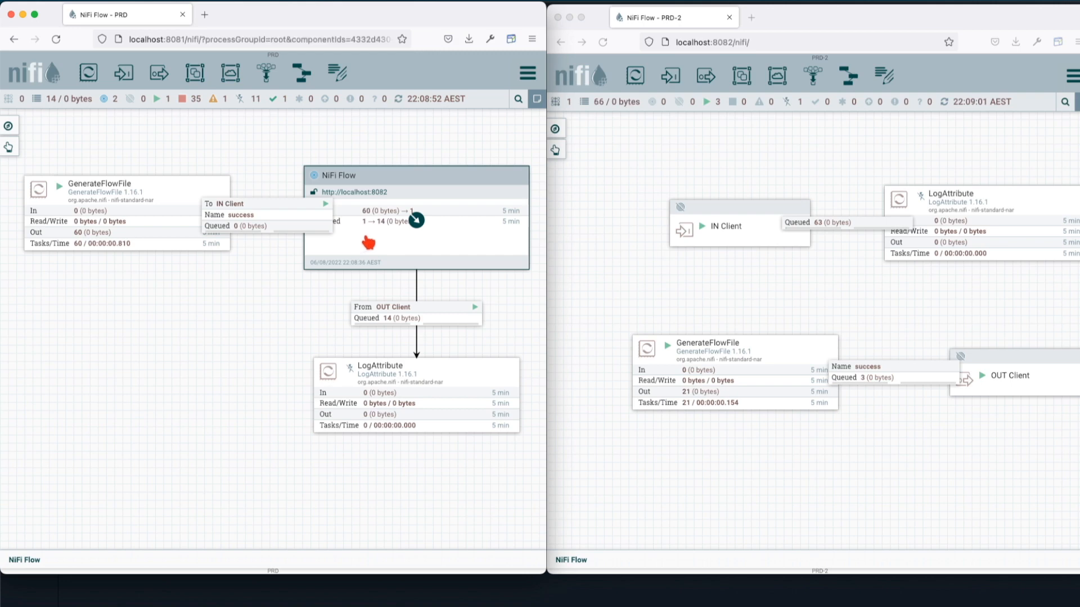
Step: Stop all components on the PRD-2 canvas and stop GenerateFlowFile on the PRD canvas
{"action": "left_click", "coordinate": [685, 239]}
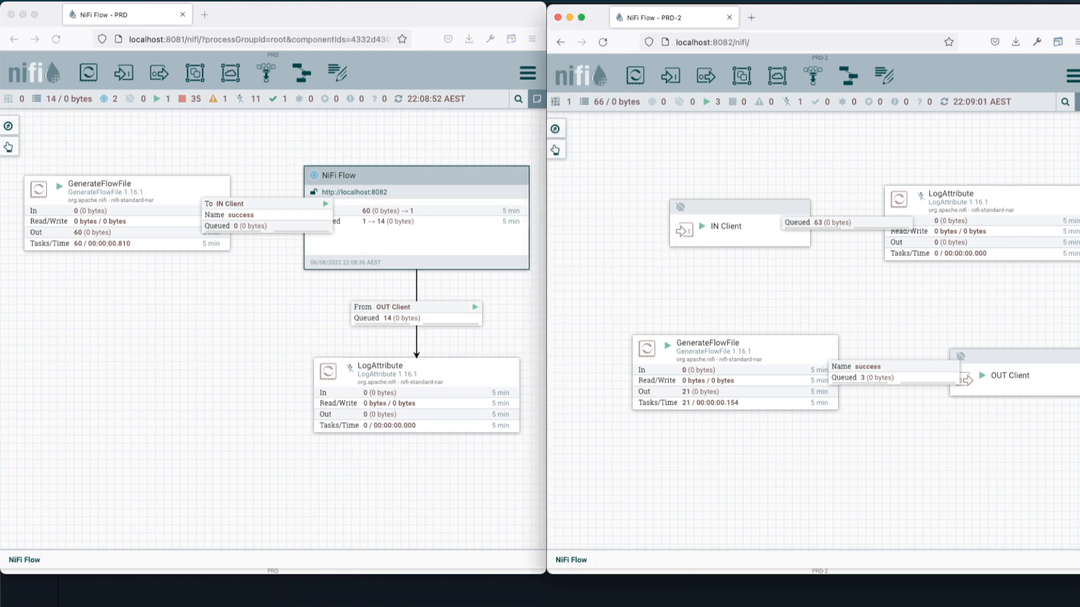
{"action": "right_click", "coordinate": [702, 278]}
{"action": "left_click", "coordinate": [724, 354]}
{"action": "right_click", "coordinate": [273, 302]}
{"action": "left_click", "coordinate": [148, 203]}
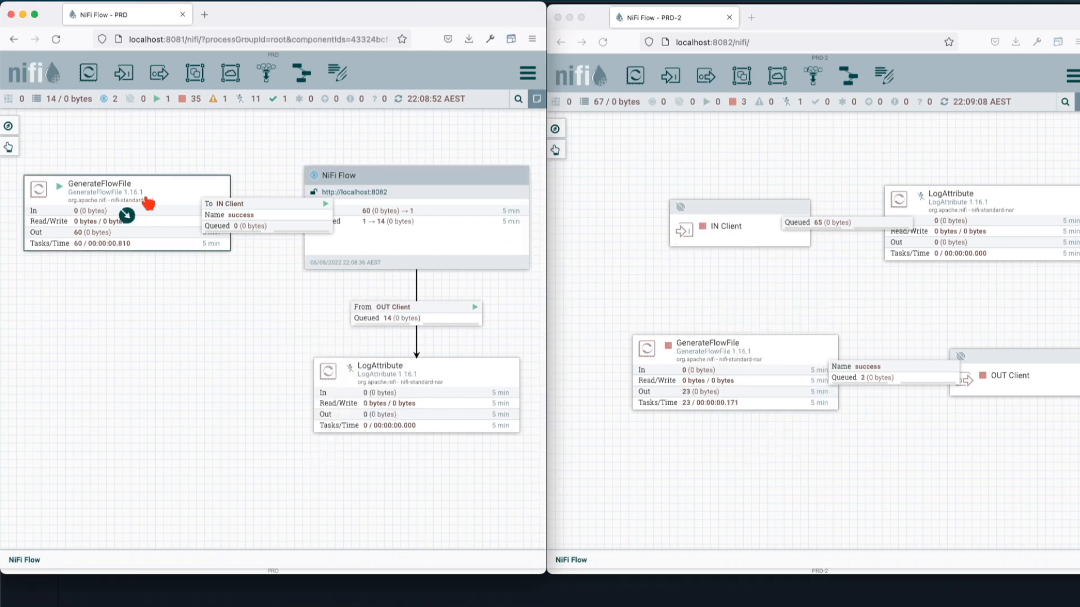
{"action": "right_click", "coordinate": [148, 202]}
{"action": "left_click", "coordinate": [169, 224]}
Step: Empty all queues on both the PRD-2 and PRD canvases
{"action": "right_click", "coordinate": [730, 287]}
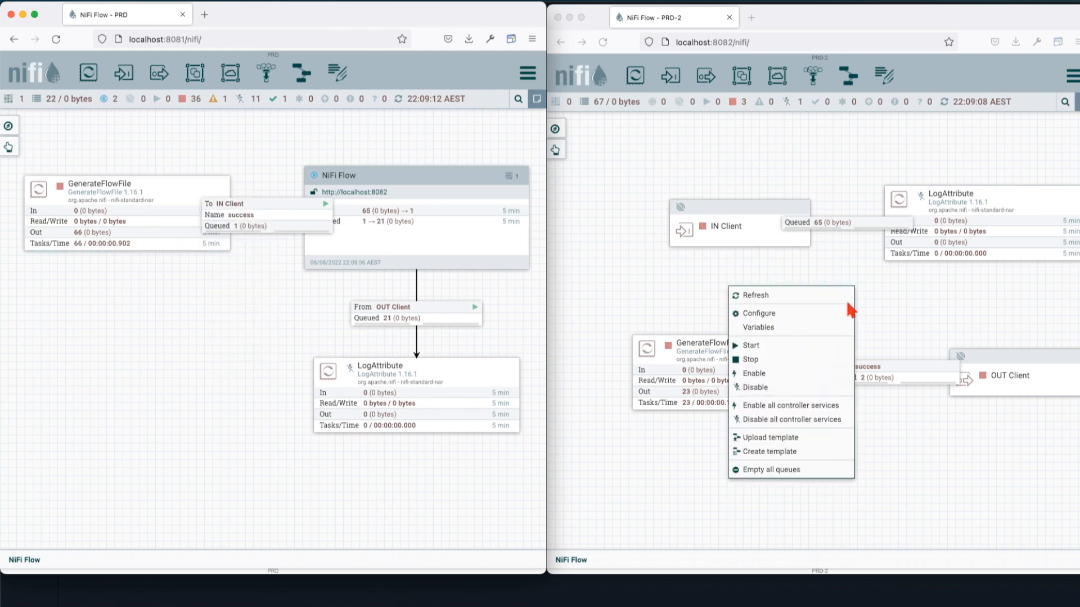
{"action": "left_click", "coordinate": [889, 279]}
{"action": "right_click", "coordinate": [822, 287]}
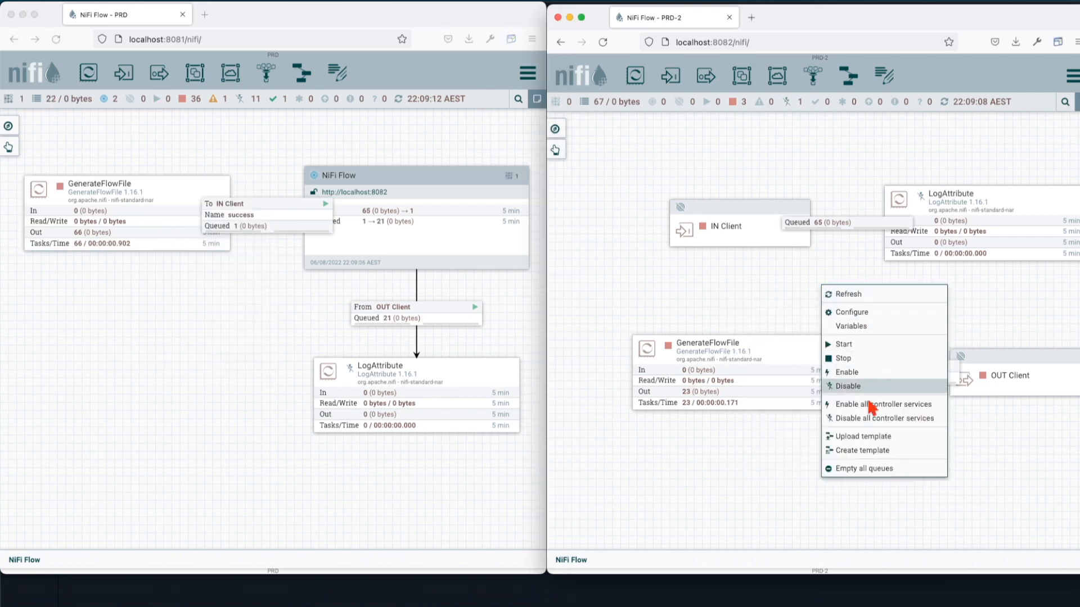
{"action": "left_click", "coordinate": [871, 470]}
{"action": "left_click", "coordinate": [873, 382]}
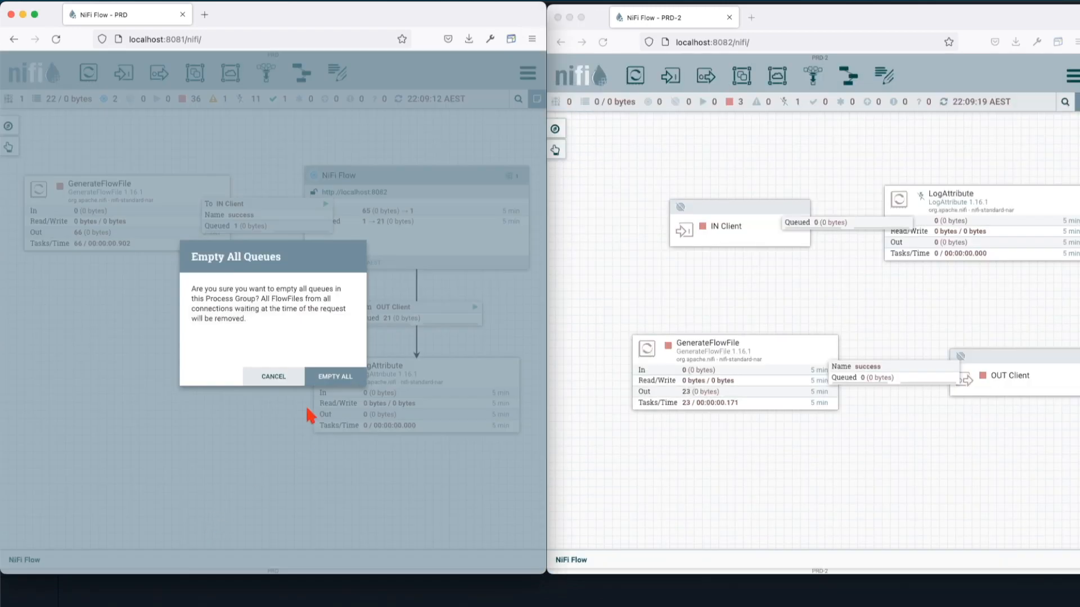
{"action": "left_click", "coordinate": [337, 377]}
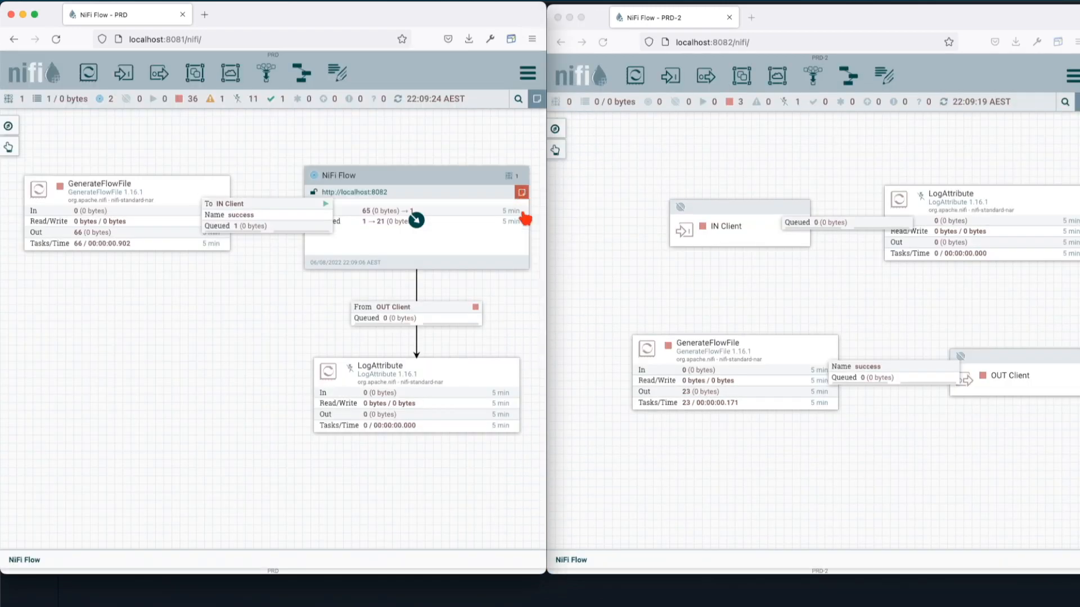
Step: Disable transmission for the NiFi Flow remote process group on PRD
{"action": "left_click", "coordinate": [460, 191]}
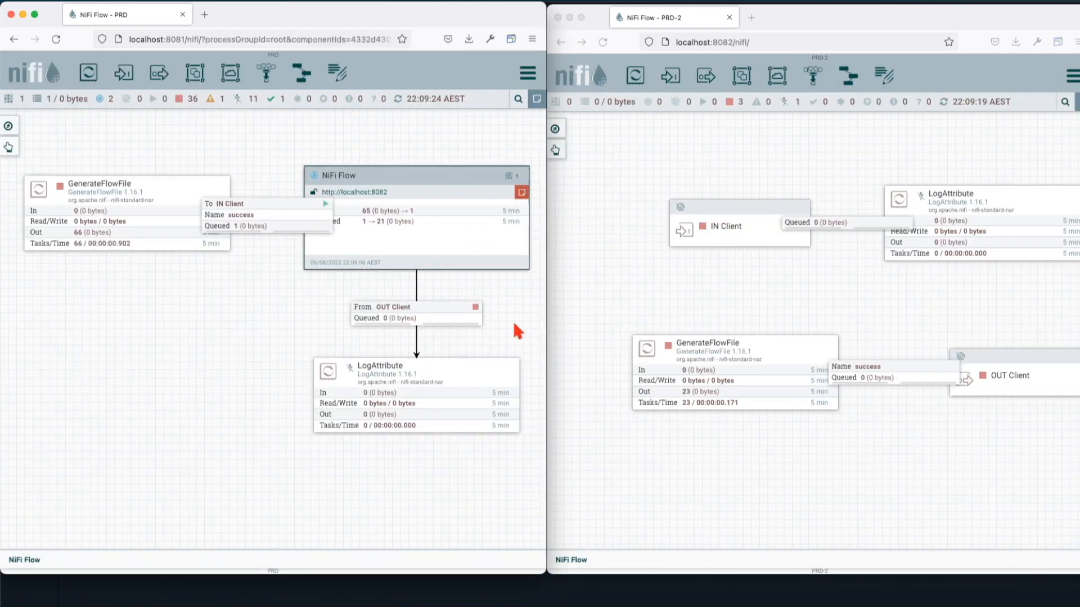
{"action": "mouse_move", "coordinate": [512, 319]}
{"action": "left_mouse_down"}
{"action": "mouse_move", "coordinate": [333, 326]}
{"action": "mouse_move", "coordinate": [518, 327]}
{"action": "left_mouse_up"}
{"action": "mouse_move", "coordinate": [348, 207]}
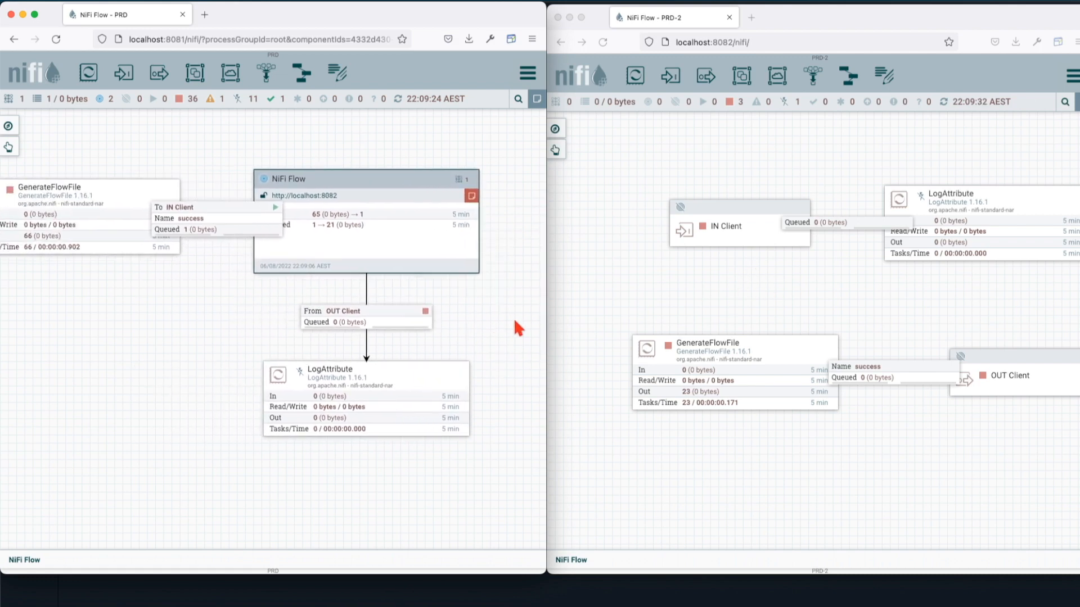
{"action": "right_click", "coordinate": [336, 183]}
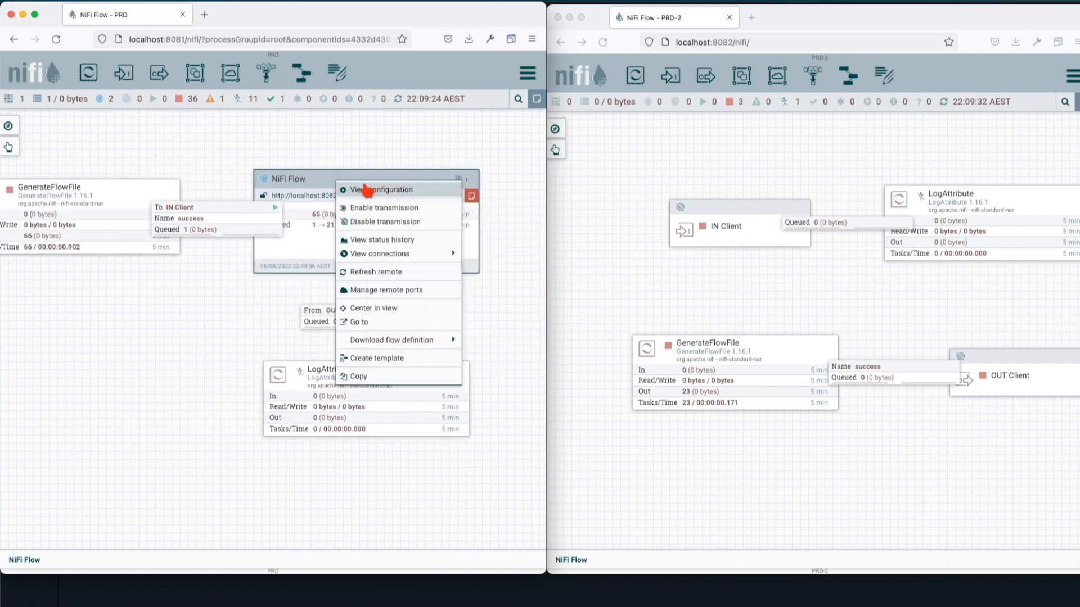
{"action": "left_click", "coordinate": [378, 223]}
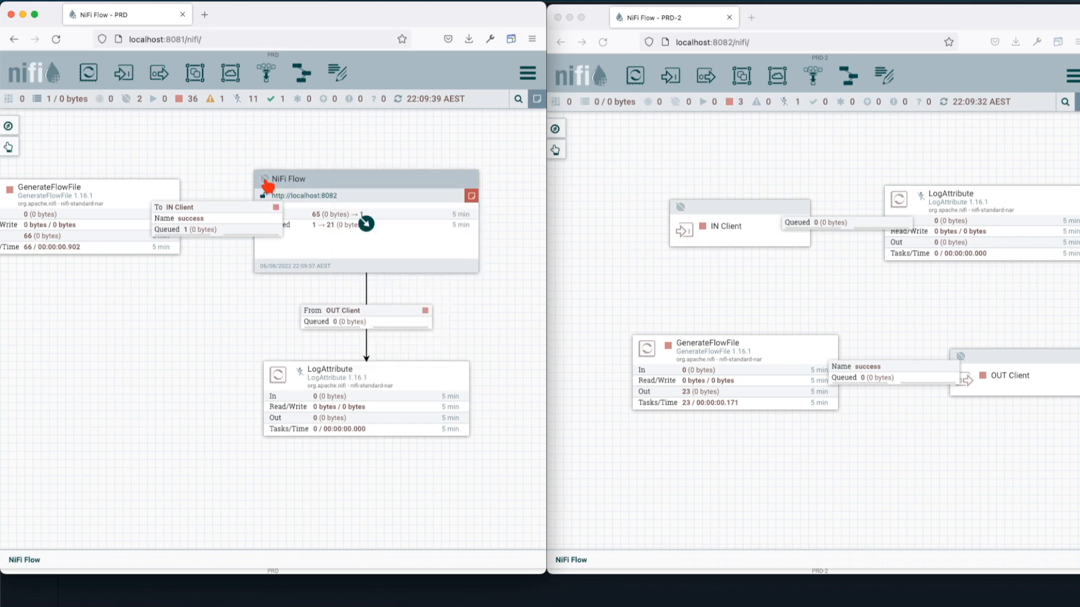
Step: Set the remote process group's transport protocol to HTTP, apply the configuration and enable its transmission
{"action": "double_click", "coordinate": [281, 185]}
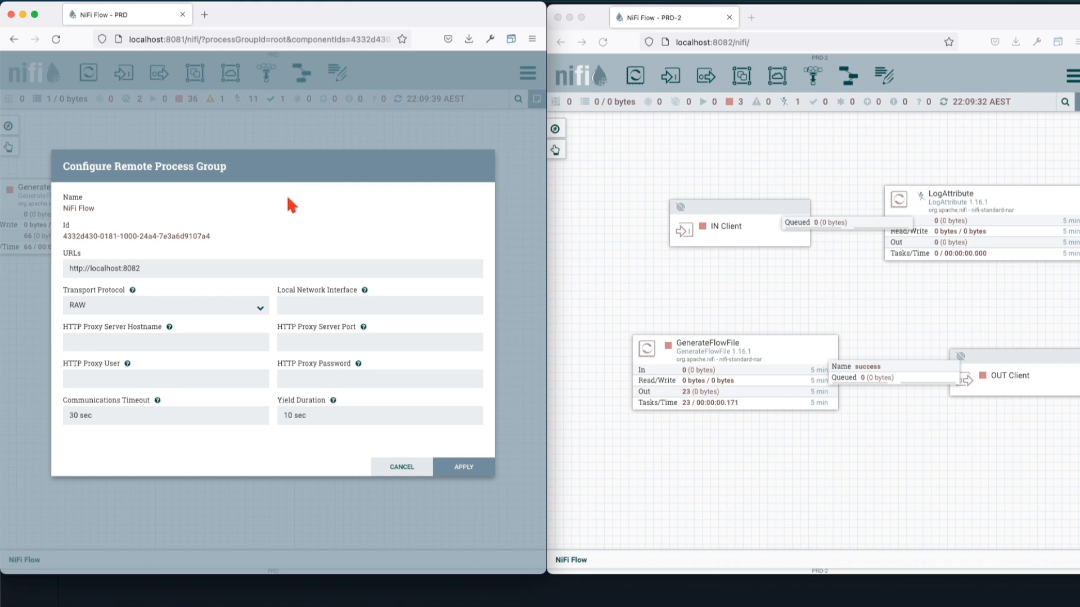
{"action": "left_click", "coordinate": [251, 309]}
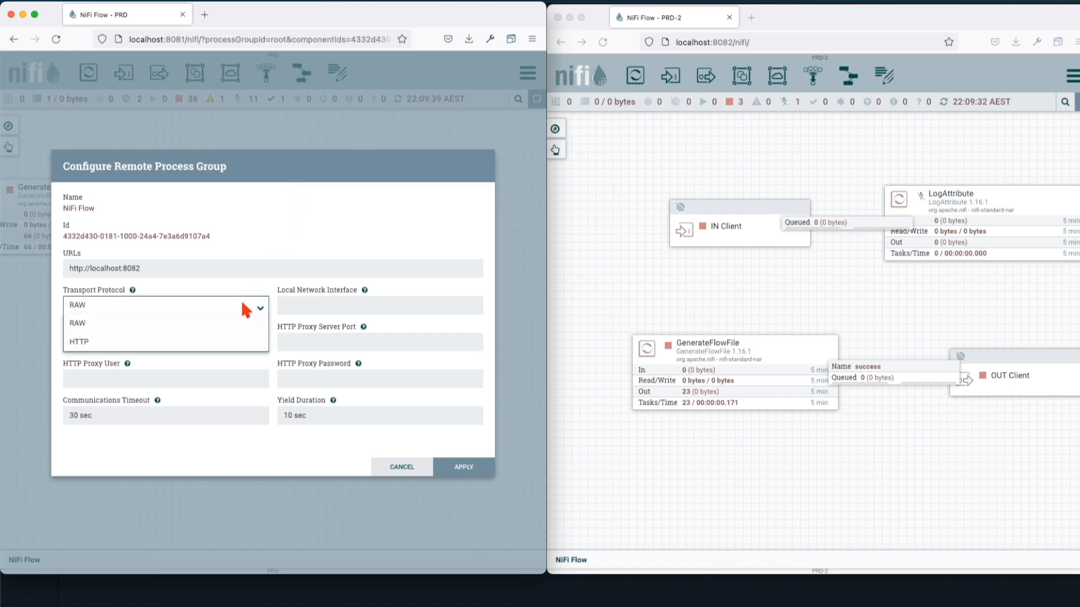
{"action": "left_click", "coordinate": [103, 342]}
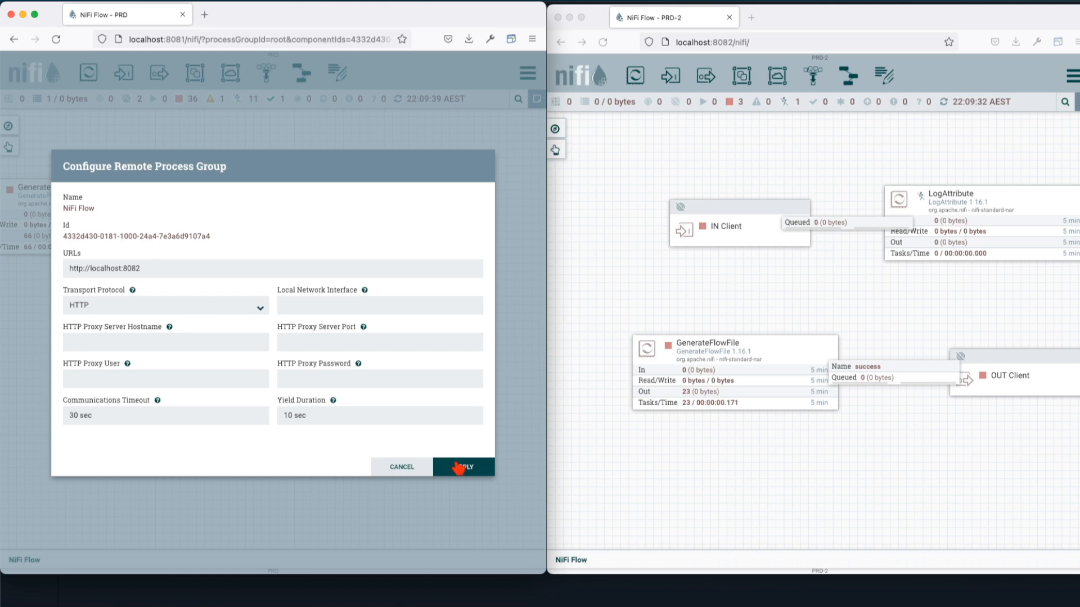
{"action": "left_click", "coordinate": [458, 468]}
{"action": "right_click", "coordinate": [375, 257]}
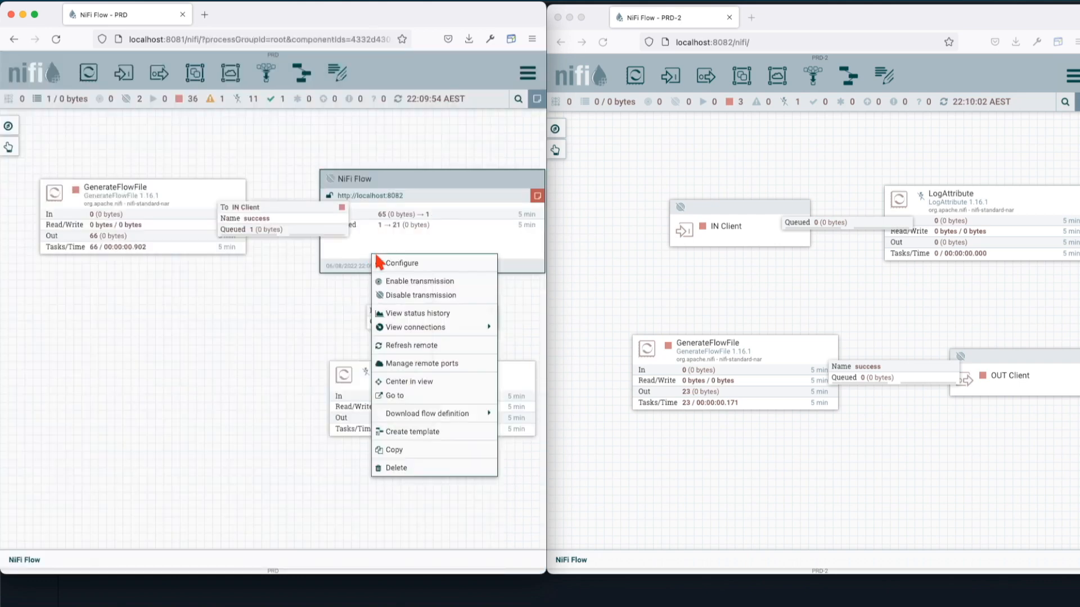
{"action": "left_click", "coordinate": [392, 283]}
Step: Start IN Client, OUT Client and GenerateFlowFile on the PRD-2 canvas, then refresh that canvas
{"action": "right_click", "coordinate": [722, 218]}
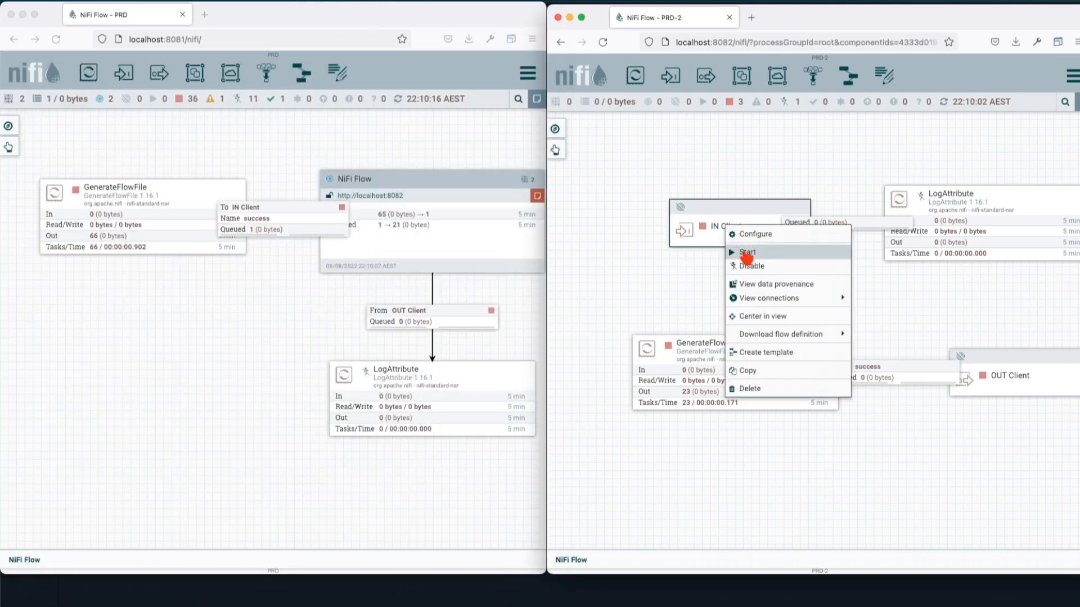
{"action": "left_click", "coordinate": [744, 250]}
{"action": "left_click", "coordinate": [735, 372]}
{"action": "right_click", "coordinate": [689, 360]}
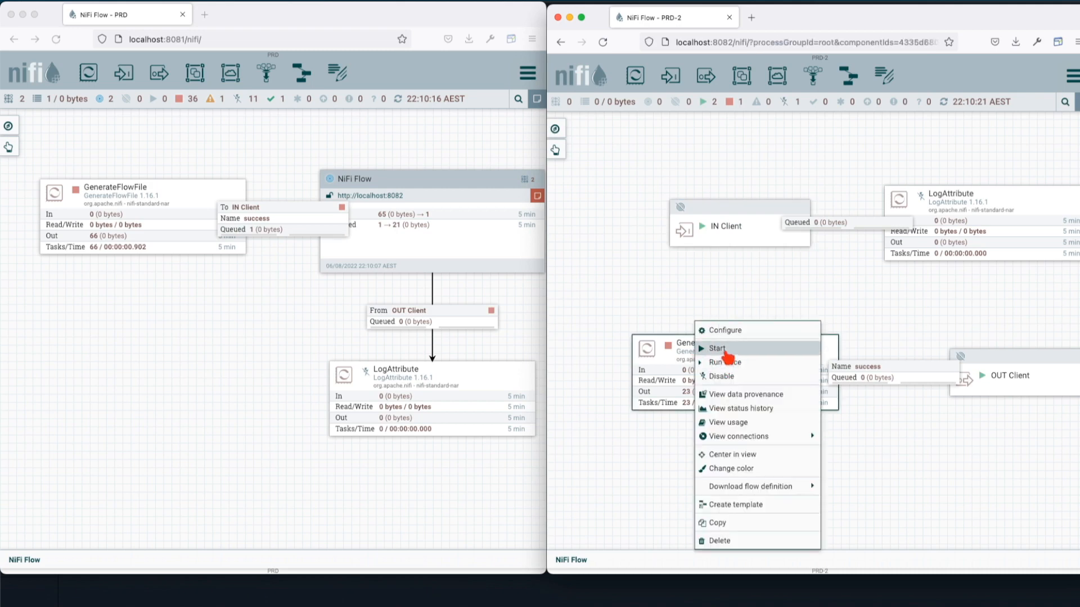
{"action": "left_click", "coordinate": [718, 350]}
{"action": "right_click", "coordinate": [703, 293]}
{"action": "left_click", "coordinate": [705, 301]}
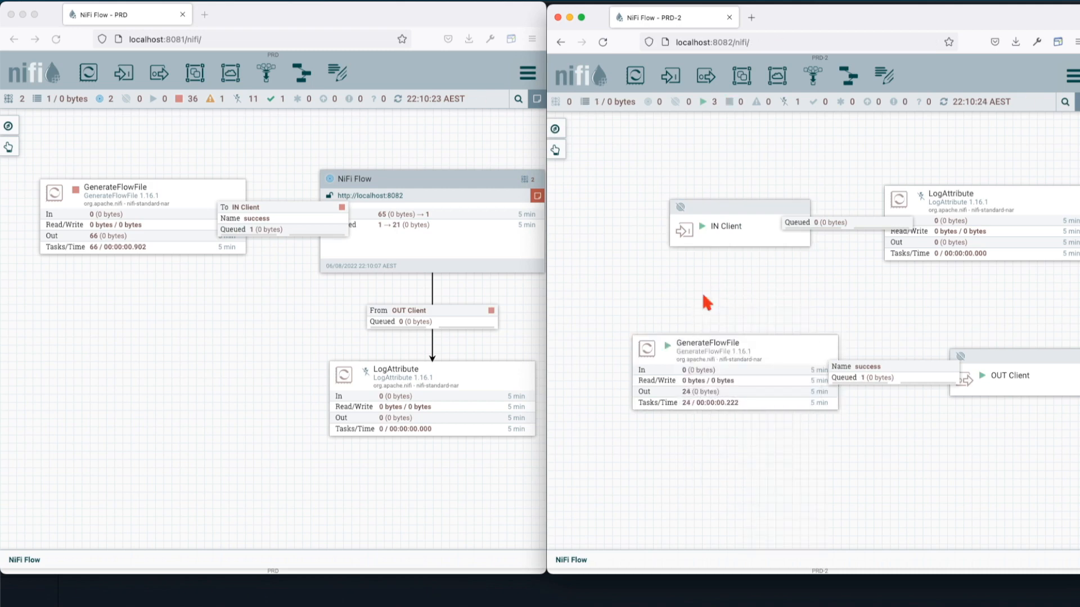
Step: Start GenerateFlowFile on the PRD canvas and refresh the canvas
{"action": "right_click", "coordinate": [138, 304]}
{"action": "right_click", "coordinate": [201, 225]}
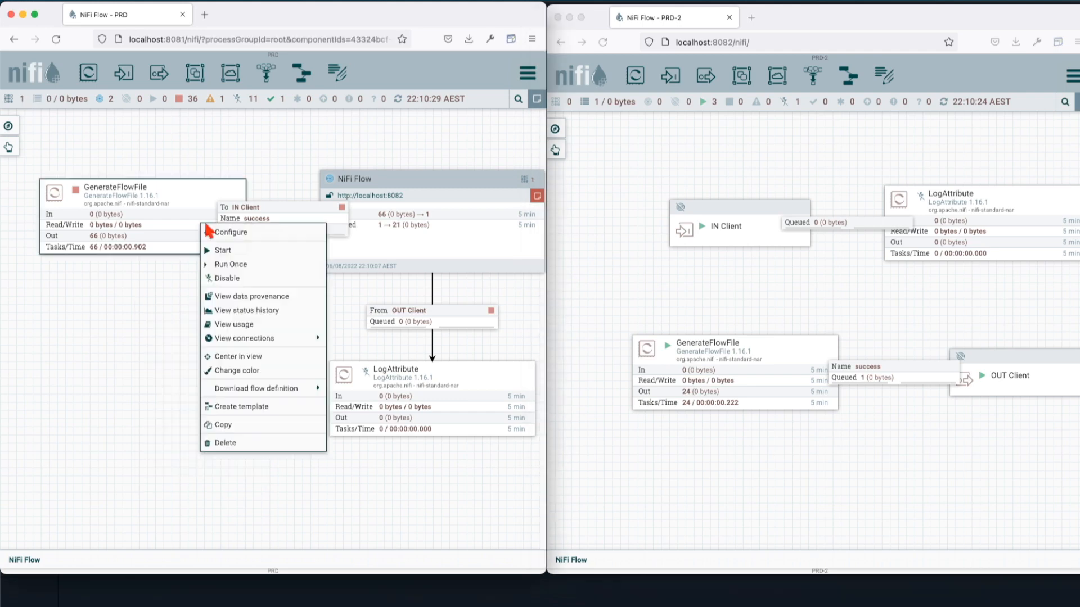
{"action": "right_click", "coordinate": [163, 220]}
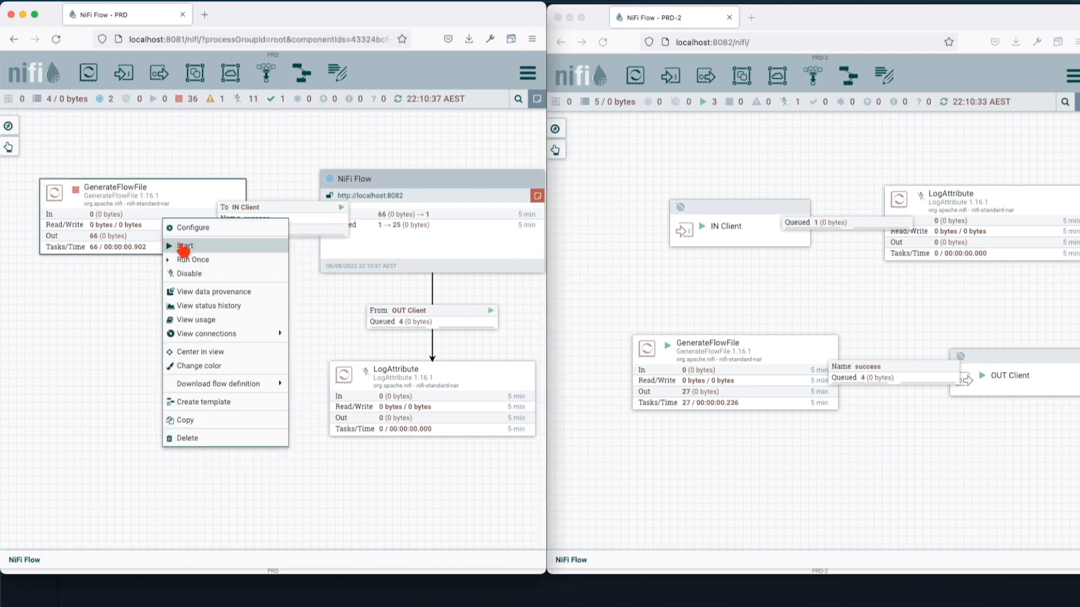
{"action": "left_click", "coordinate": [184, 248]}
{"action": "right_click", "coordinate": [189, 279]}
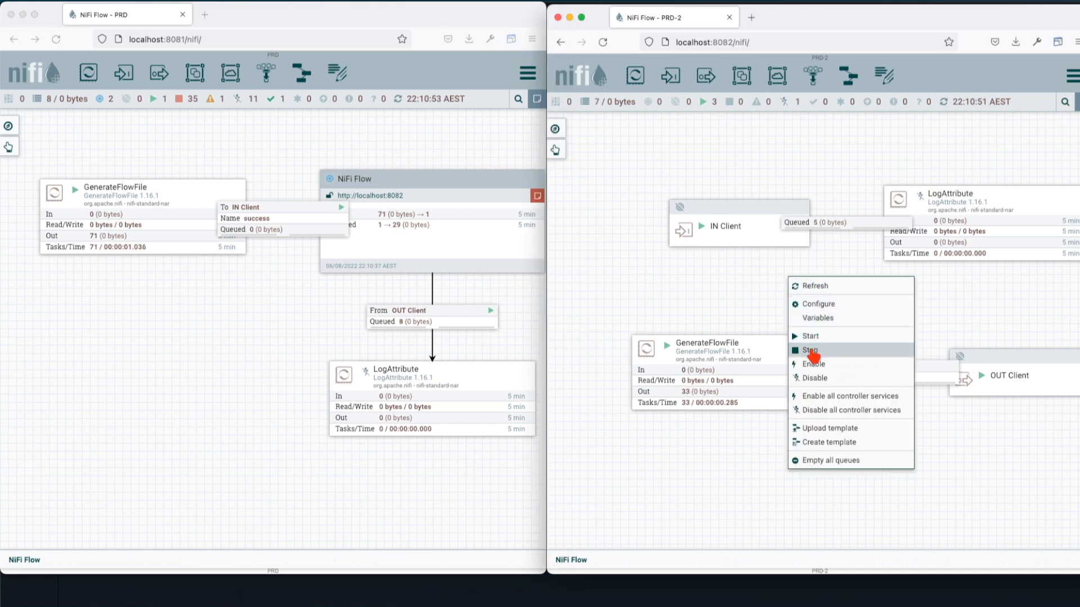
Step: Stop all running components on the PRD-2 and PRD canvases
{"action": "left_click", "coordinate": [812, 353]}
{"action": "left_click", "coordinate": [167, 373]}
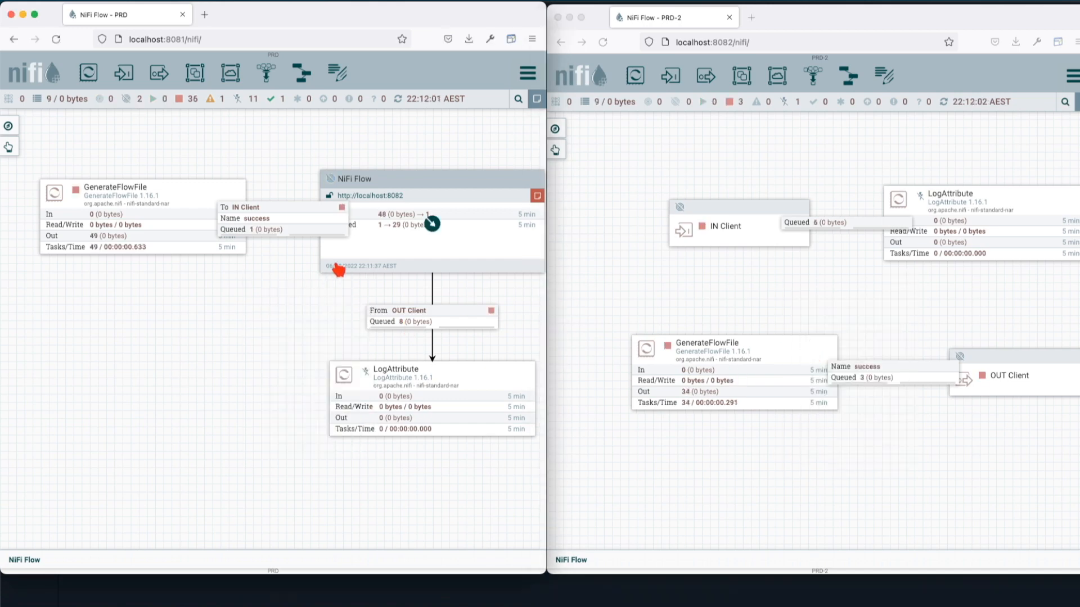
Step: Review the IN Client remote port's concurrent tasks, compression and batch count, size and duration settings, leaving the port configuration without applying changes
{"action": "right_click", "coordinate": [391, 186]}
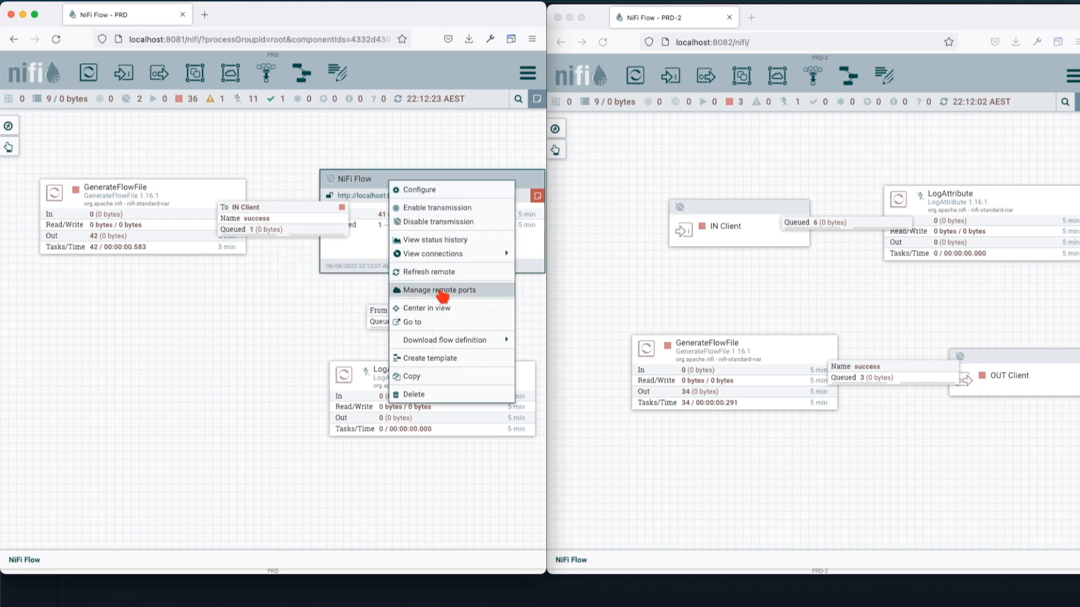
{"action": "left_click", "coordinate": [441, 290]}
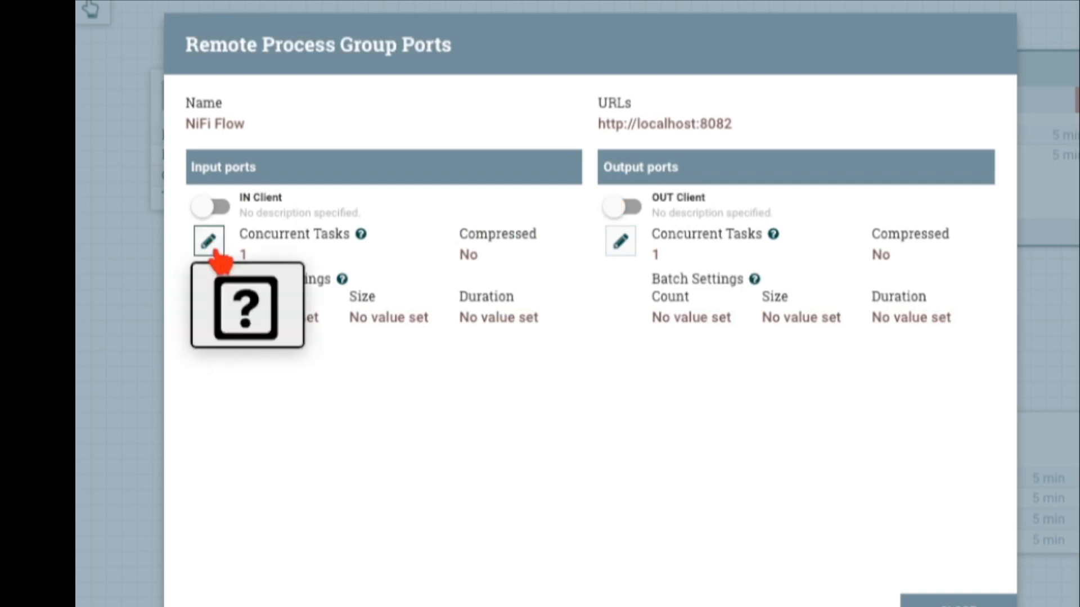
{"action": "left_click", "coordinate": [217, 251]}
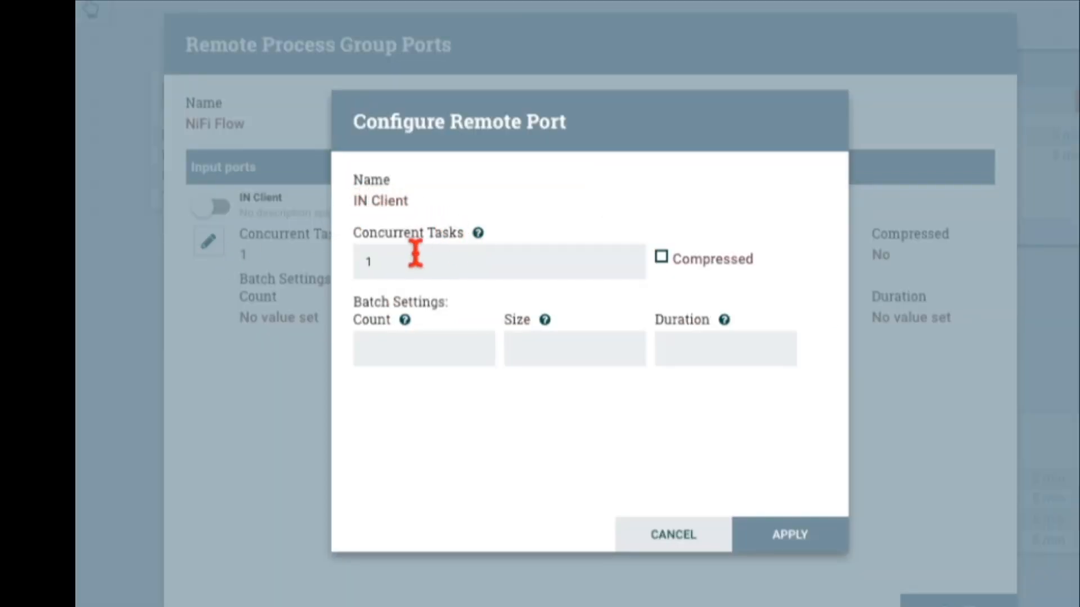
{"action": "left_click", "coordinate": [471, 256]}
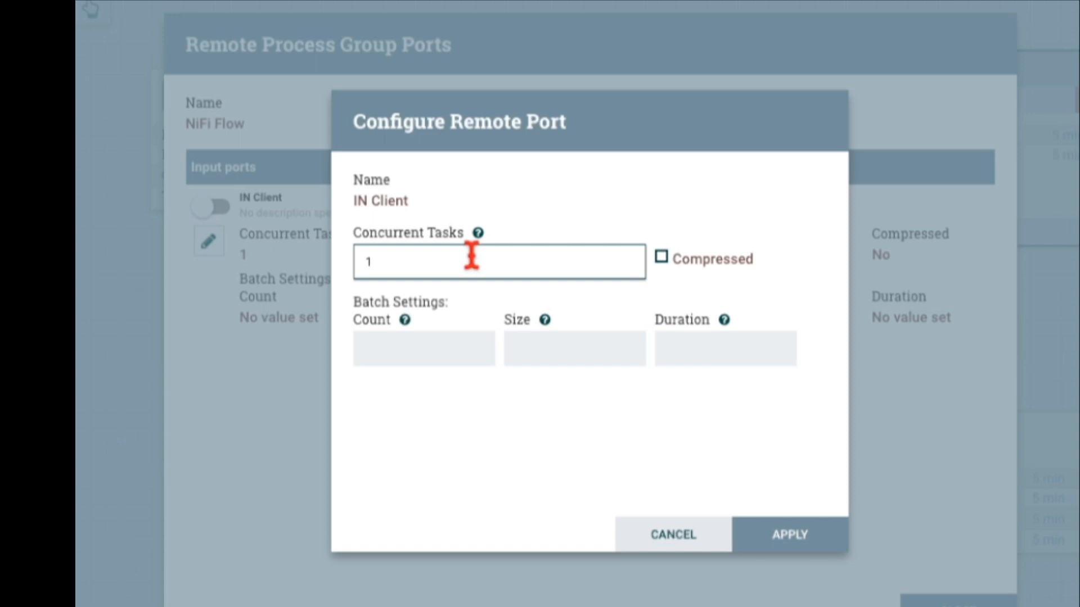
{"action": "left_click", "coordinate": [404, 320]}
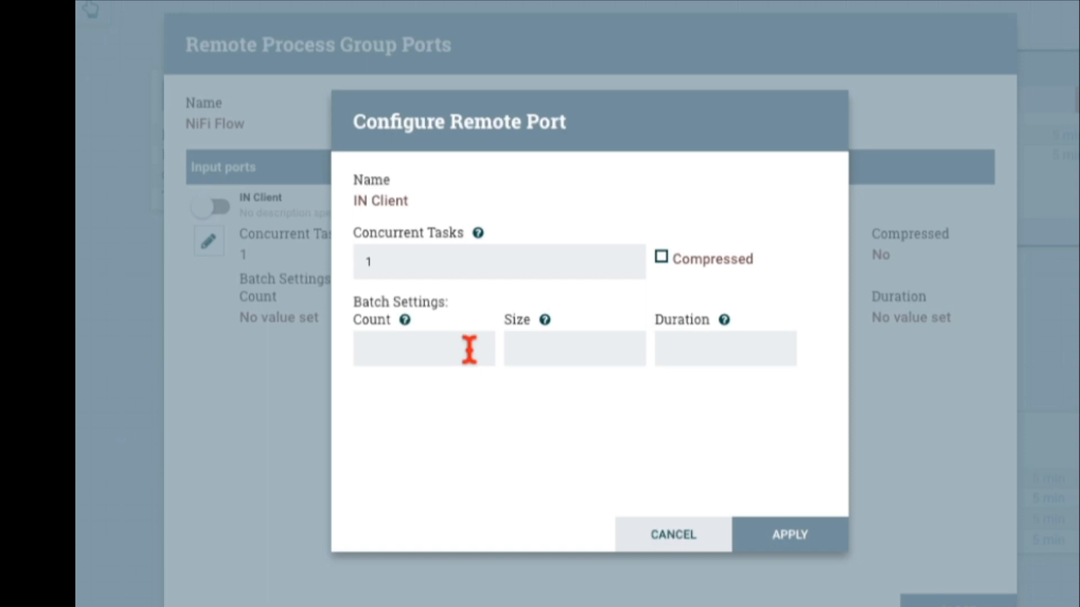
{"action": "left_click", "coordinate": [415, 344]}
{"action": "left_click", "coordinate": [533, 347]}
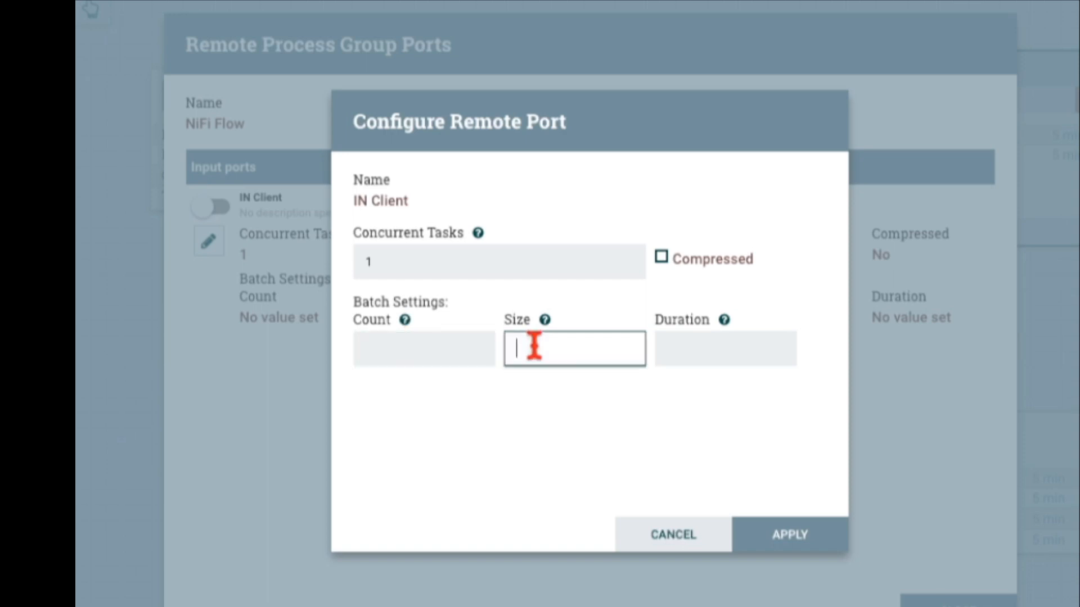
{"action": "left_click", "coordinate": [672, 344]}
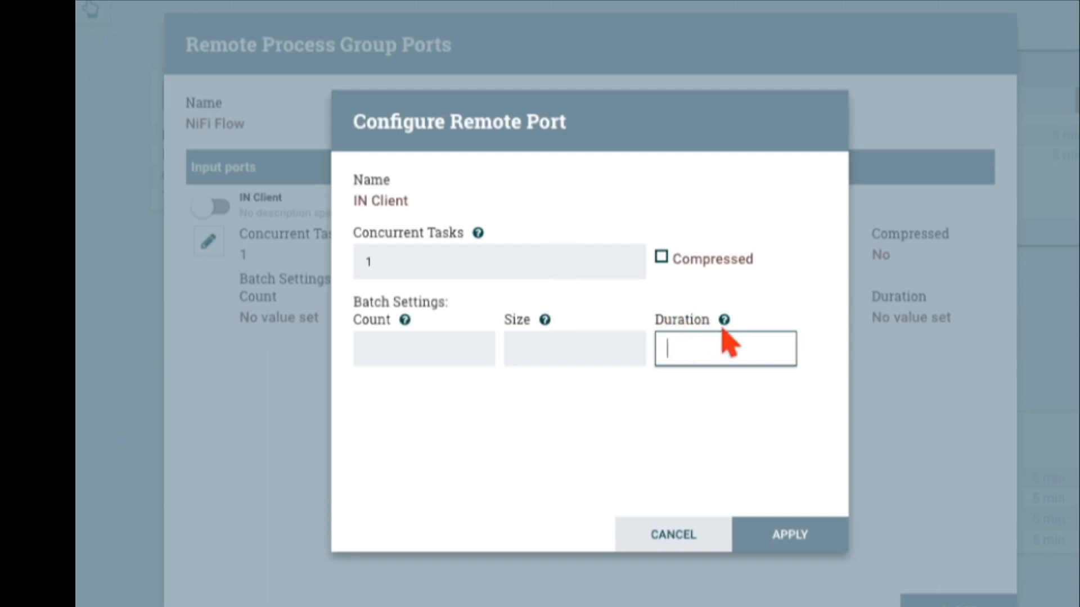
{"action": "mouse_move", "coordinate": [724, 320]}
{"action": "left_click", "coordinate": [574, 347]}
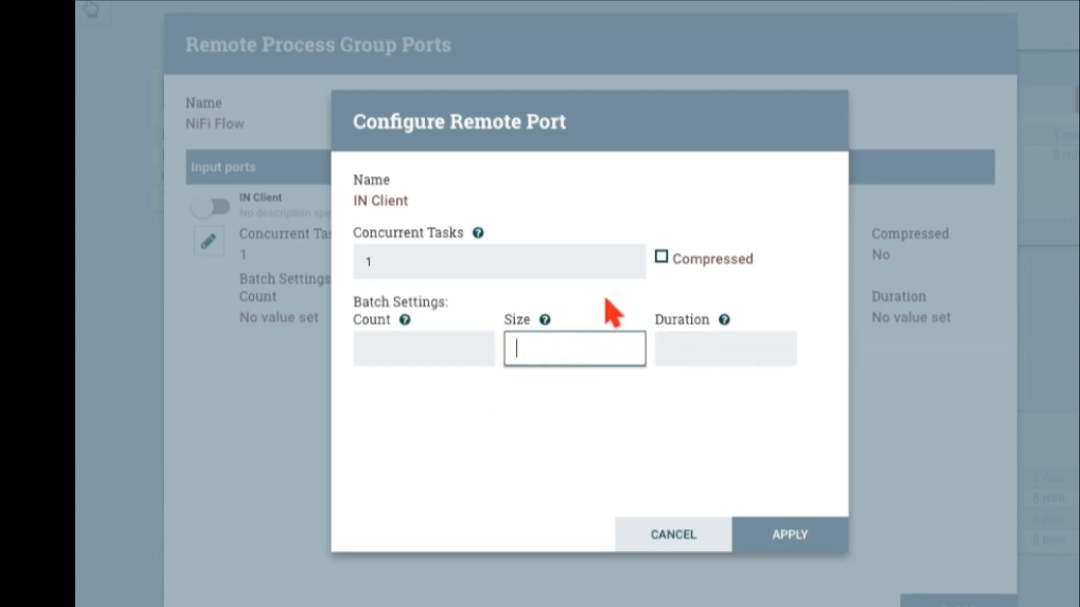
{"action": "left_click", "coordinate": [675, 537]}
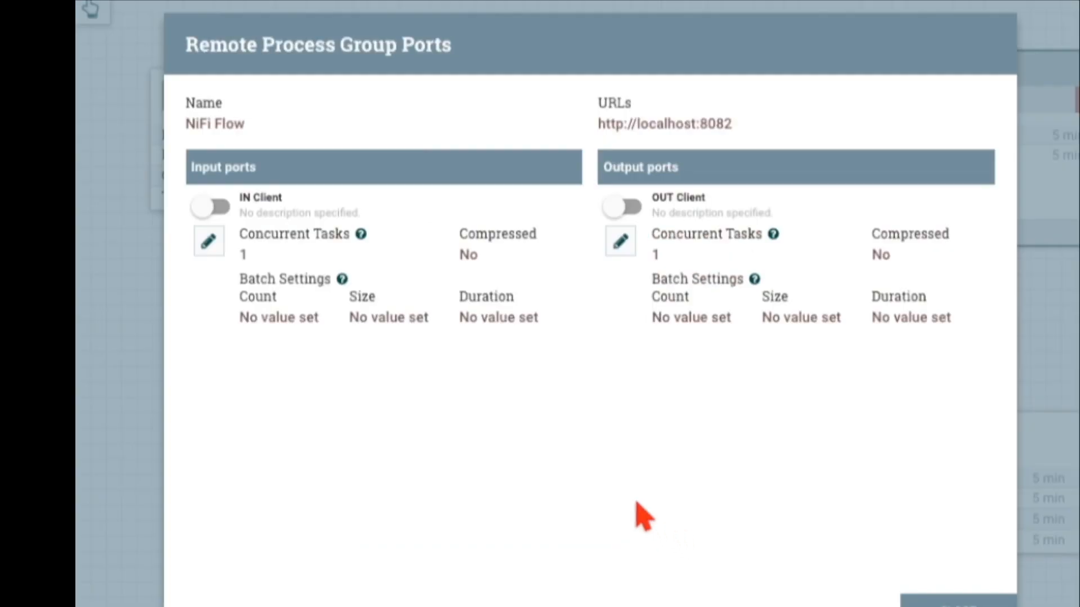
Step: Toggle transmission of the OUT Client remote port on and off, toggle the IN Client port, and close the remote ports list
{"action": "left_click", "coordinate": [623, 207]}
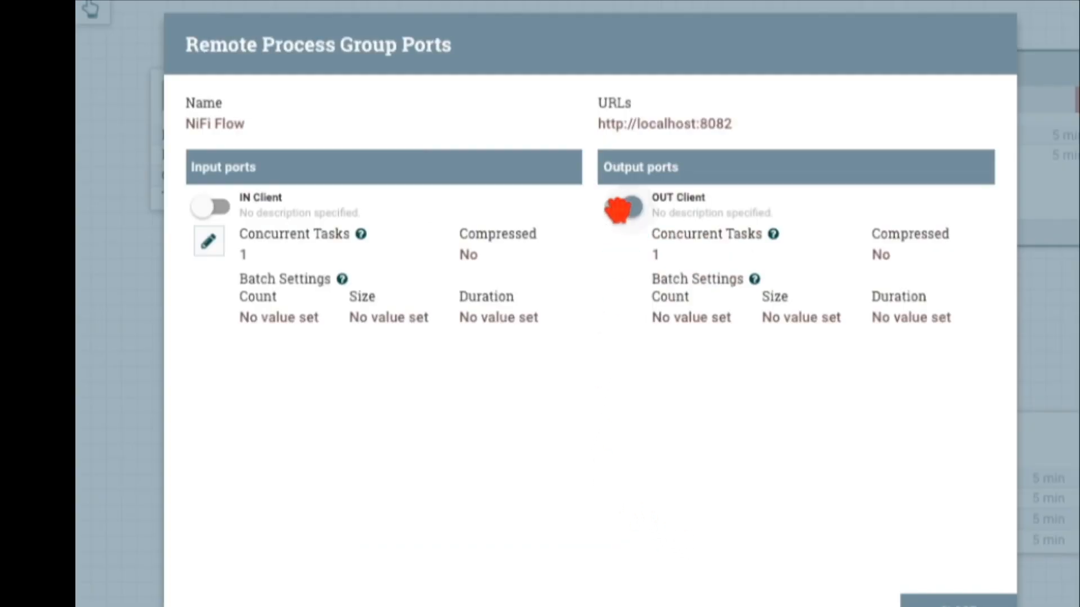
{"action": "left_click", "coordinate": [623, 207]}
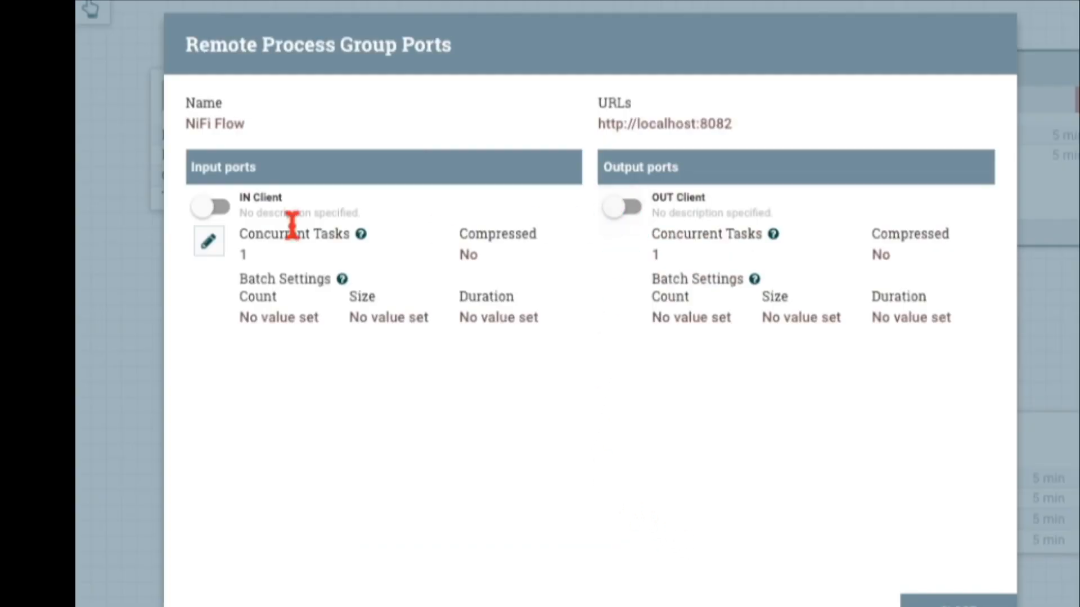
{"action": "left_click", "coordinate": [212, 208]}
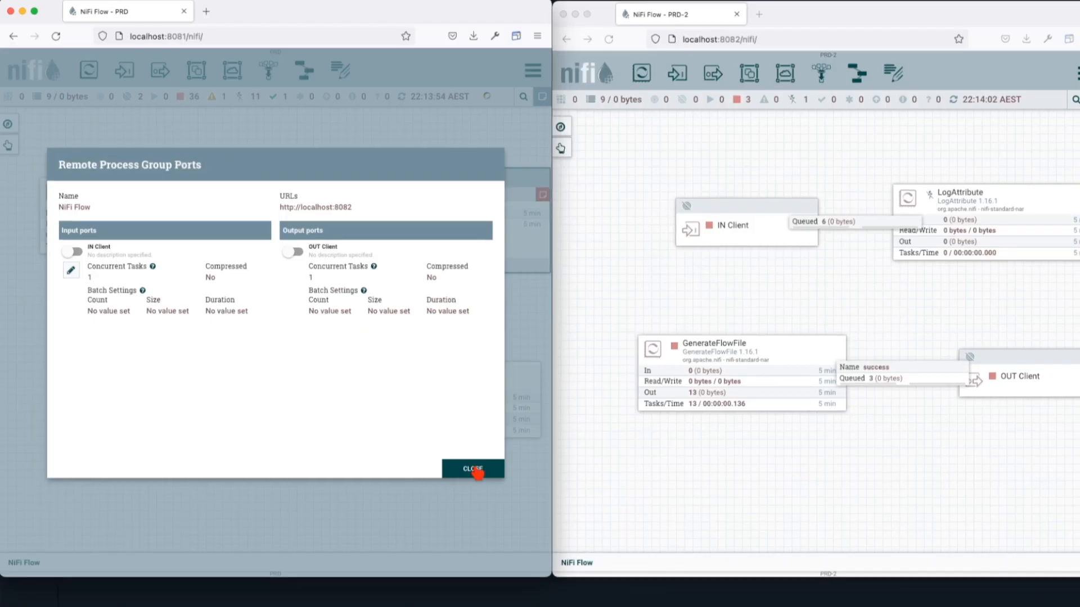
{"action": "left_click", "coordinate": [473, 470]}
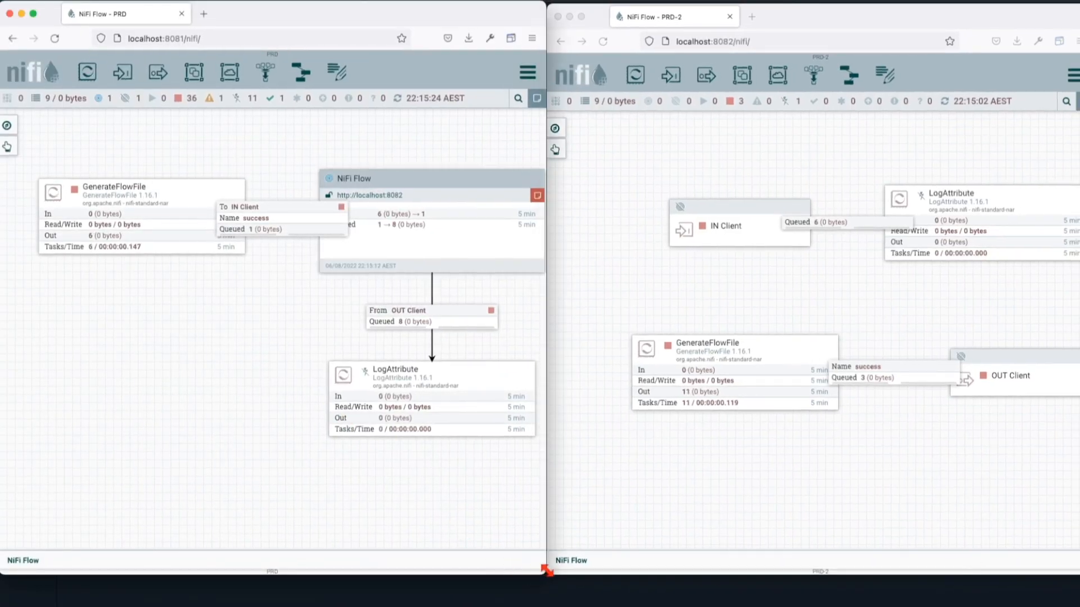
Step: Widen the PRD browser window and move the NiFi Flow remote process group farther right of GenerateFlowFile, clear of its connection
{"action": "left_click_drag", "start_coordinate": [549, 571], "coordinate": [1077, 571]}
{"action": "left_click_drag", "start_coordinate": [395, 180], "coordinate": [546, 171]}
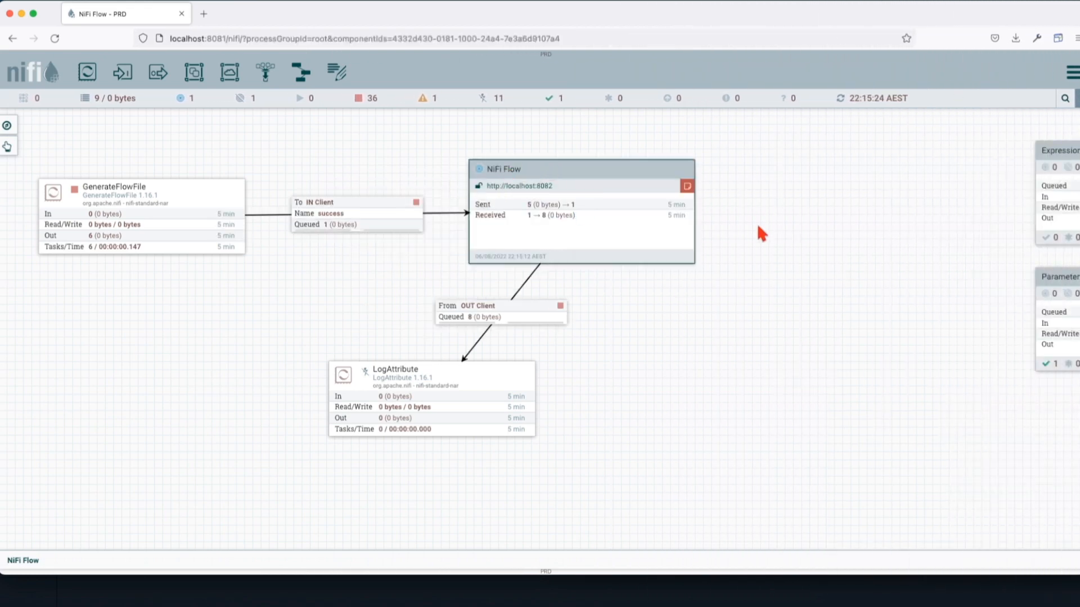
{"action": "left_click_drag", "start_coordinate": [762, 234], "coordinate": [846, 240]}
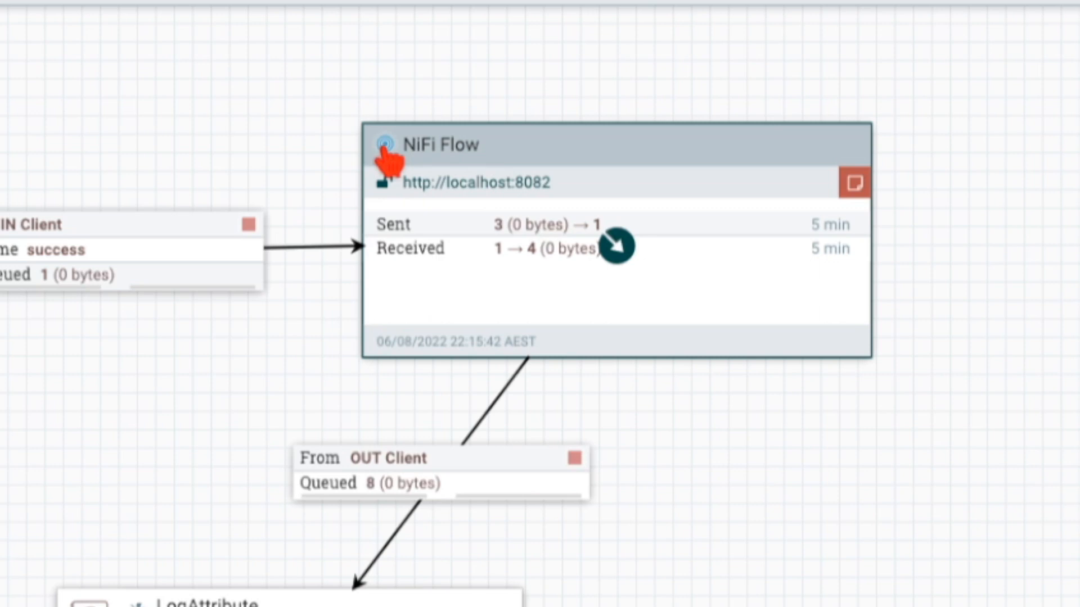
Step: Enable transmission on the whole NiFi Flow remote process group, then disable it again
{"action": "right_click", "coordinate": [388, 148]}
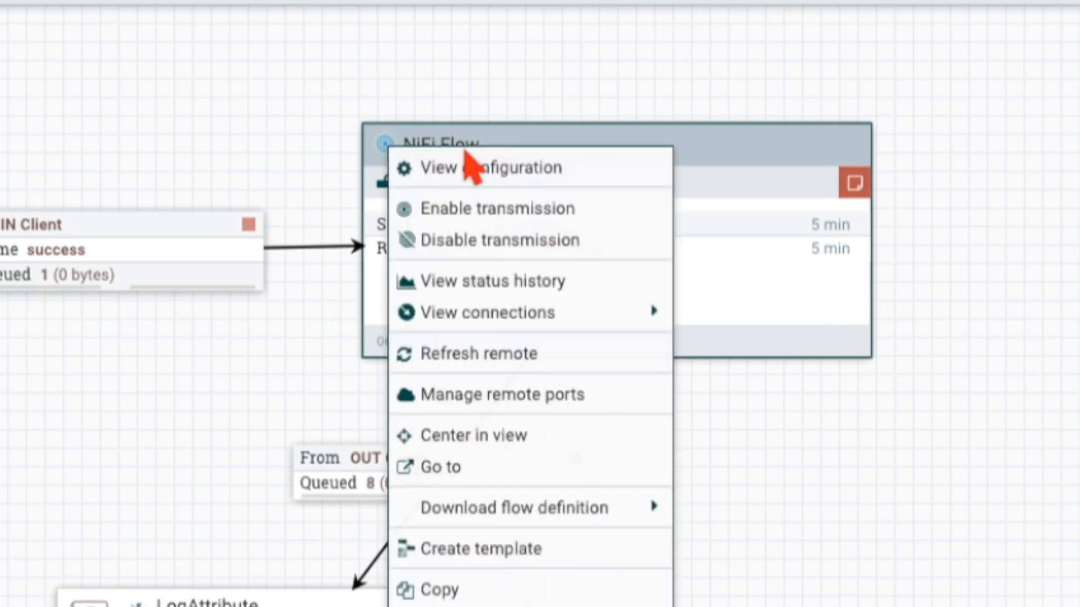
{"action": "left_click", "coordinate": [482, 209]}
{"action": "right_click", "coordinate": [433, 149]}
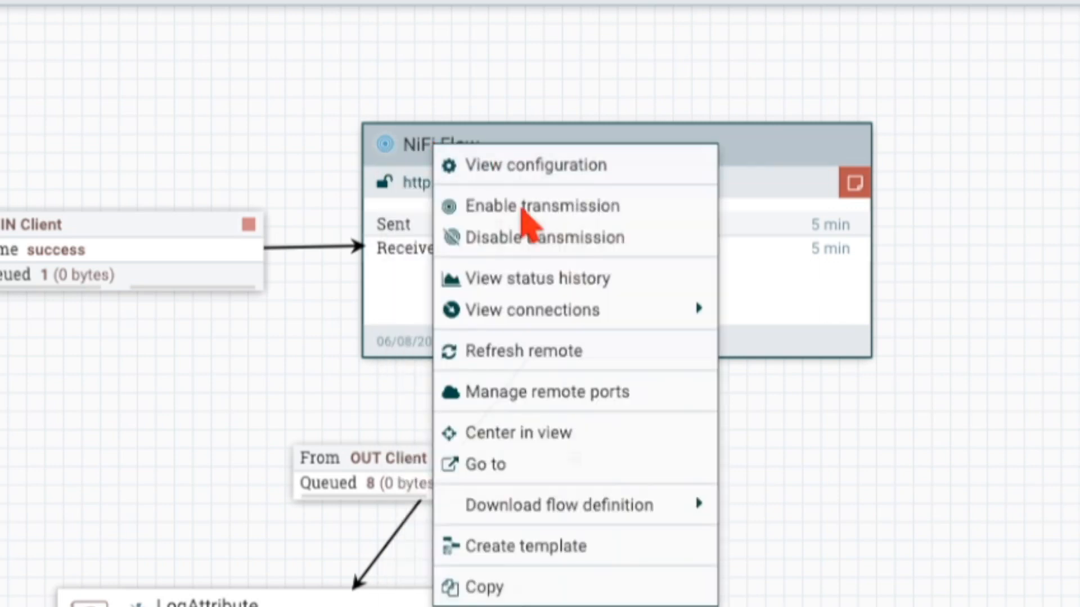
{"action": "left_click", "coordinate": [532, 239]}
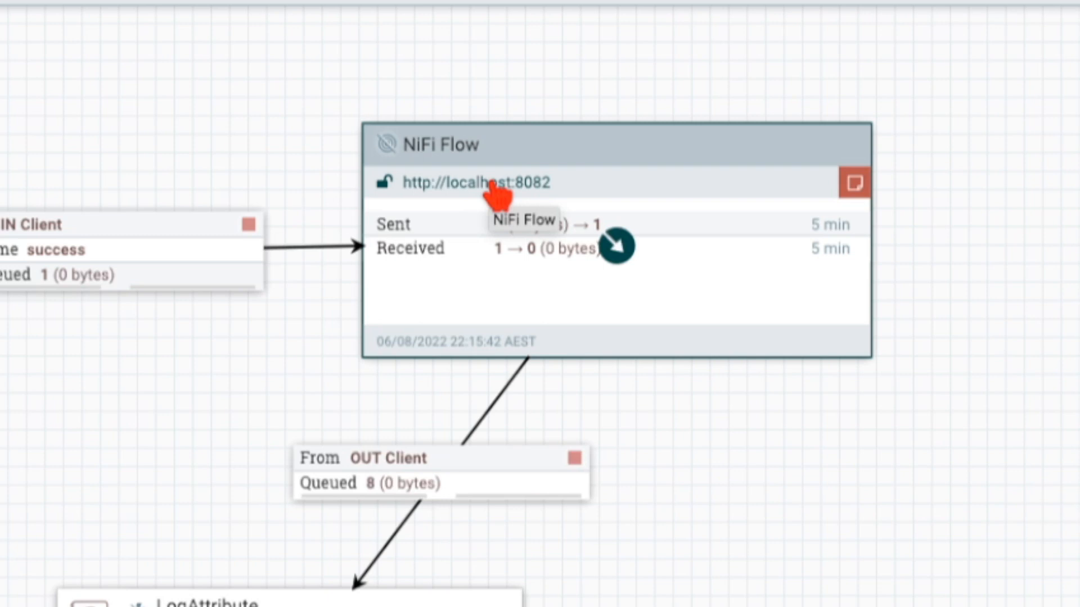
{"action": "mouse_move", "coordinate": [384, 186]}
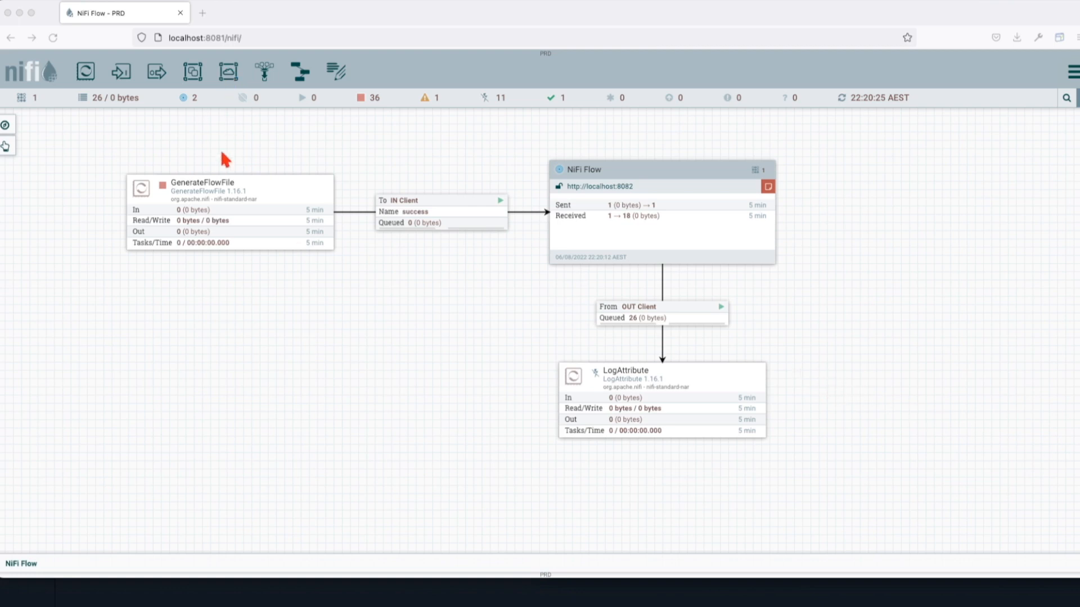
Step: Narrow the PRD browser window to fit beside the PRD-2 window, and bring PRD-2 into focus
{"action": "left_click", "coordinate": [217, 83]}
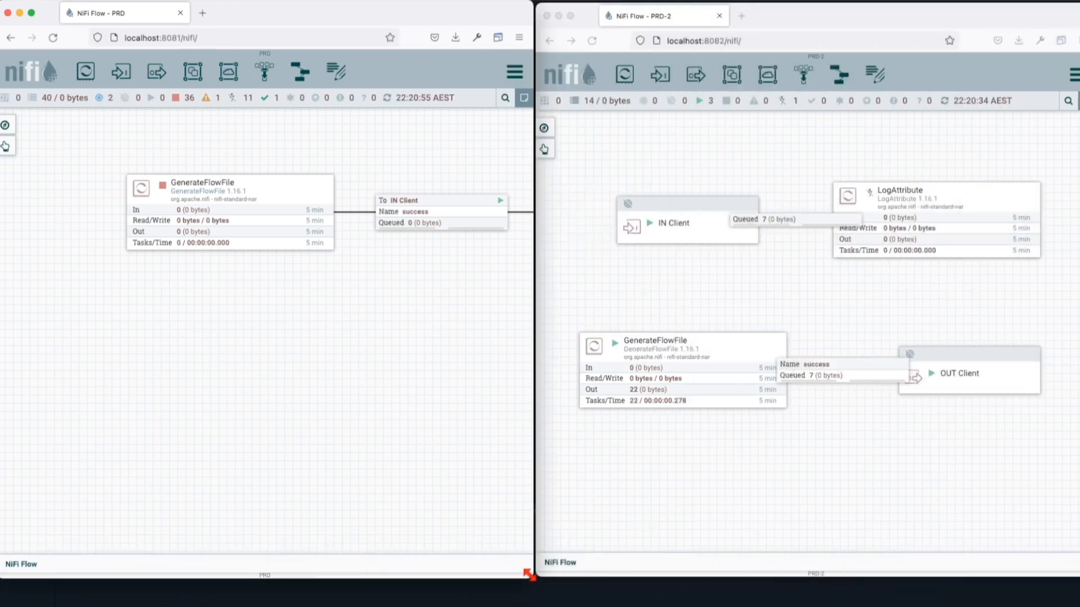
{"action": "left_click_drag", "start_coordinate": [528, 573], "coordinate": [531, 574]}
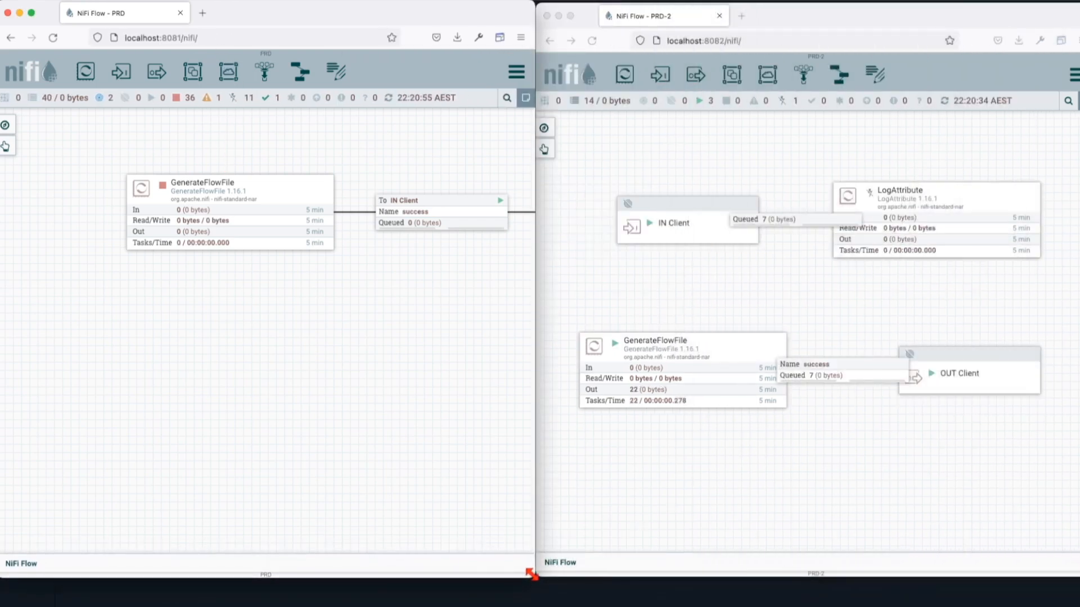
{"action": "left_click", "coordinate": [611, 283]}
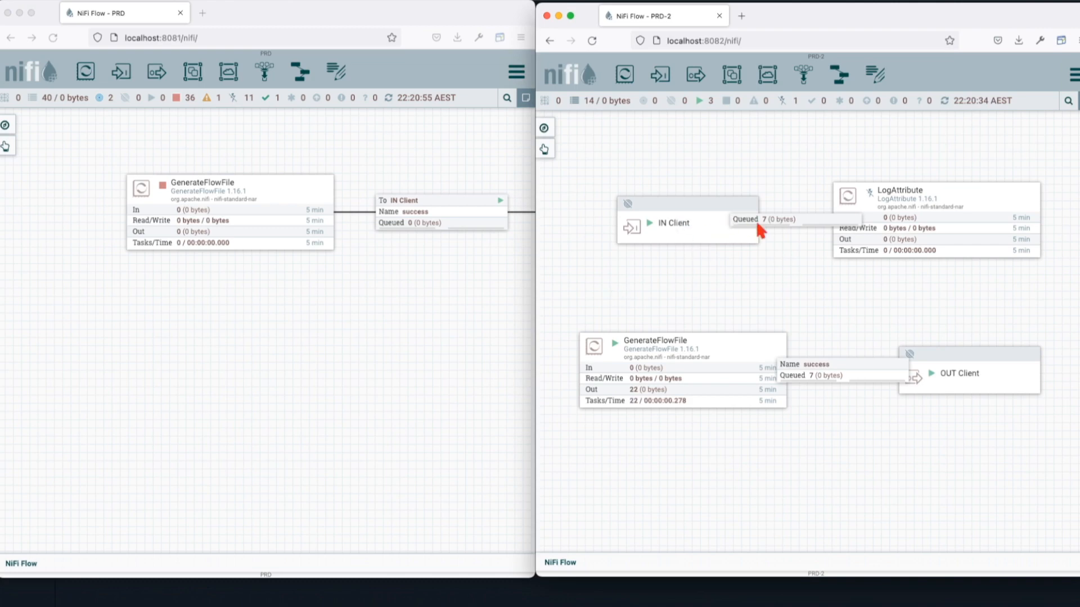
Step: Turn off transmission for the OUT Client and IN Client remote ports of the NiFi Flow group and close the ports list
{"action": "left_click_drag", "start_coordinate": [397, 292], "coordinate": [206, 292]}
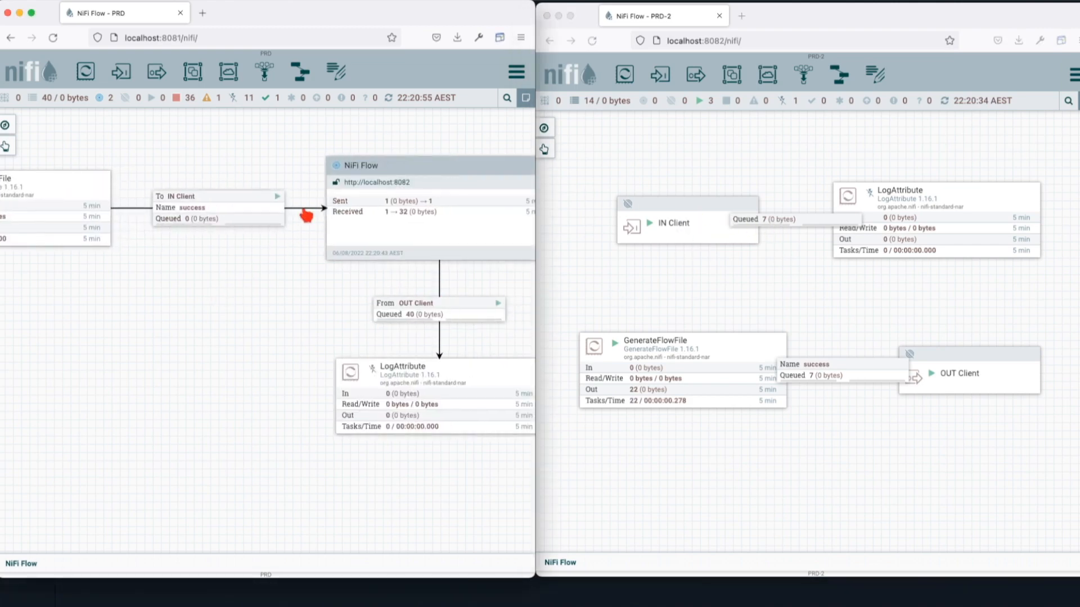
{"action": "right_click", "coordinate": [369, 183]}
{"action": "left_click", "coordinate": [415, 288]}
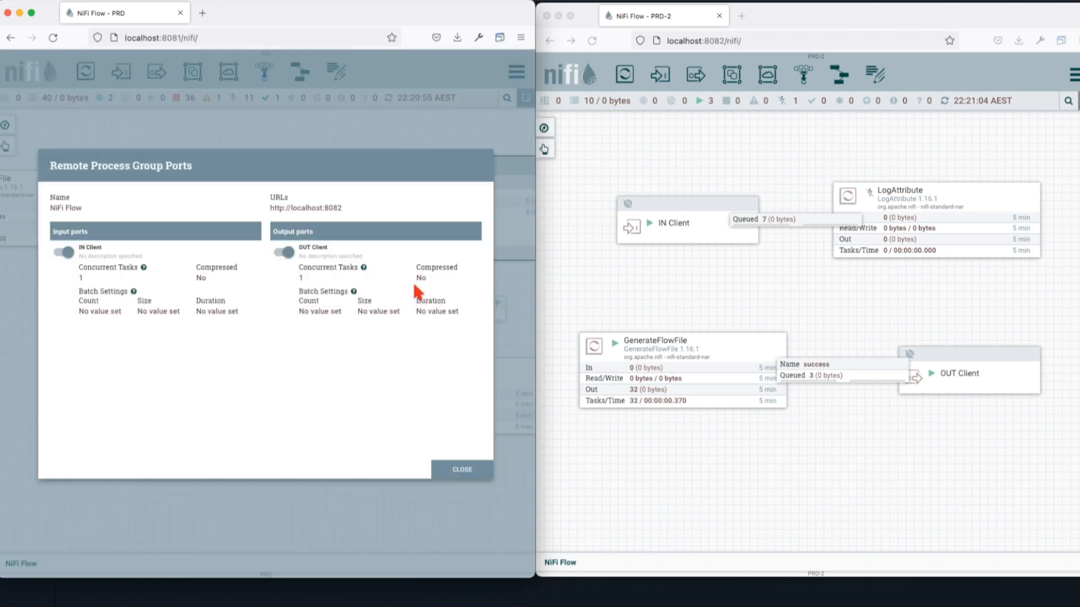
{"action": "left_click", "coordinate": [284, 252]}
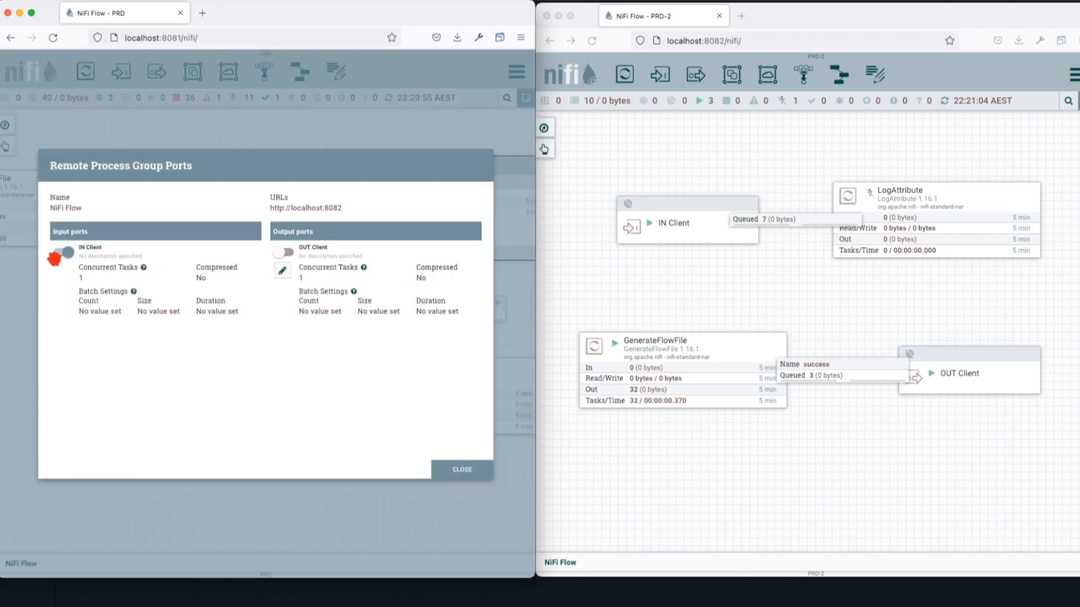
{"action": "left_click", "coordinate": [59, 254]}
{"action": "key", "text": "Escape"}
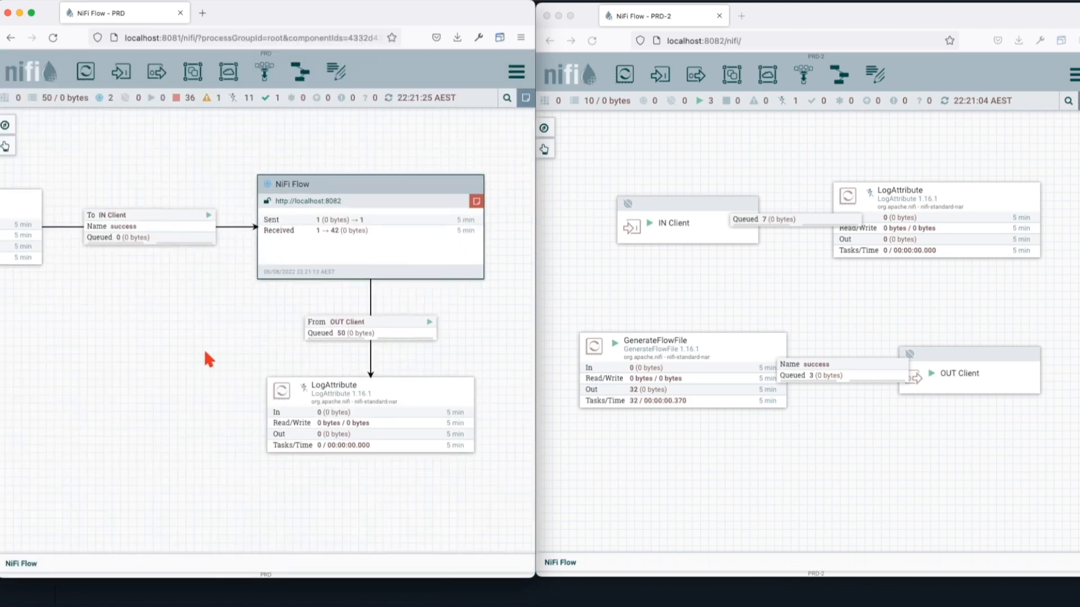